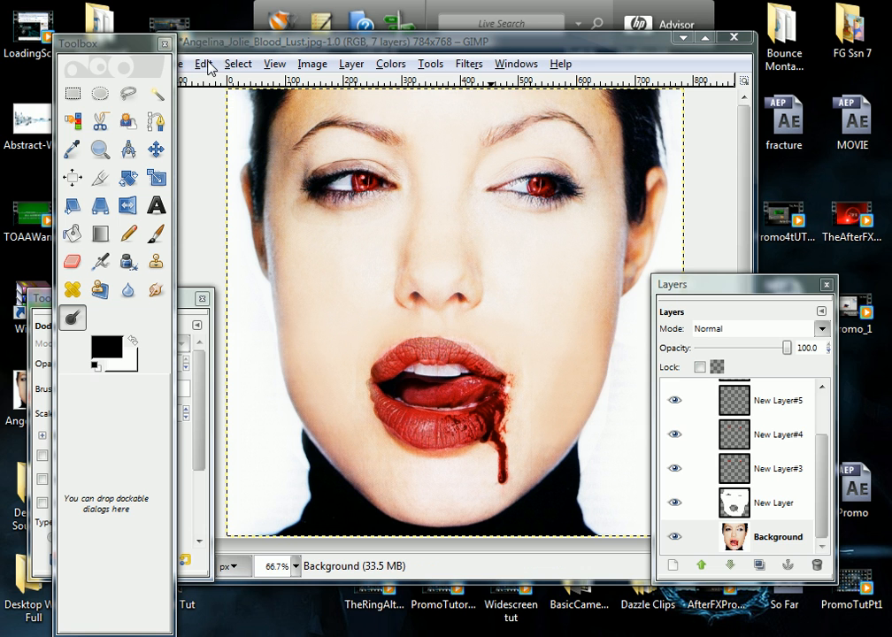
# Close the seven-layer edited version of the portrait without saving its changes.
pyautogui.click(734, 37)
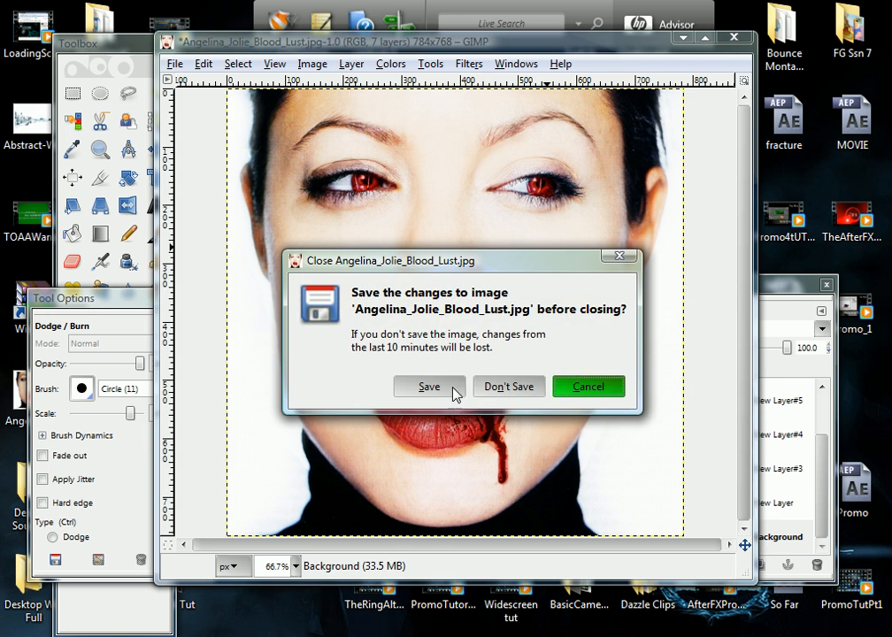
pyautogui.click(503, 387)
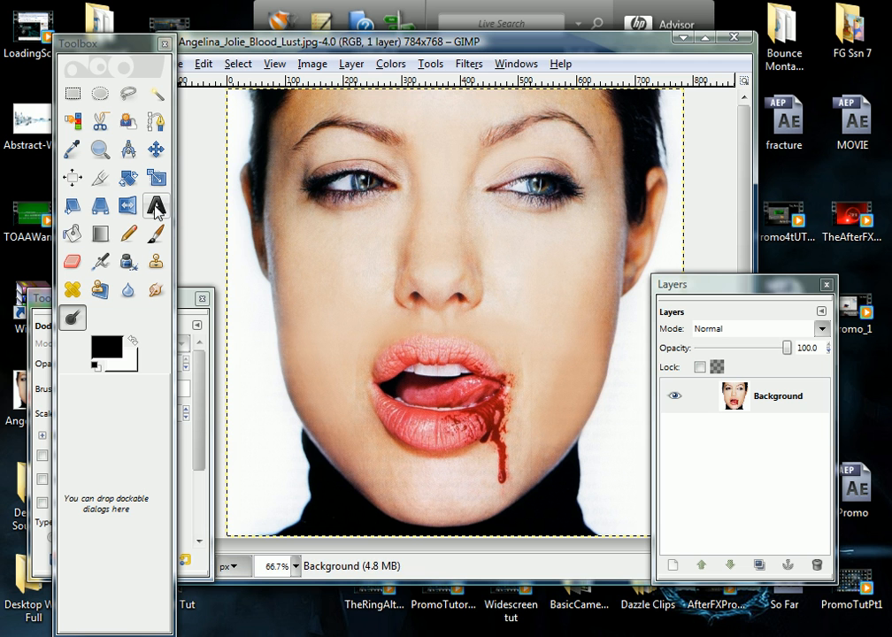
# Add a transparent layer above the Background and choose the Paintbrush with white as the foreground color.
pyautogui.click(673, 564)
pyautogui.click(218, 361)
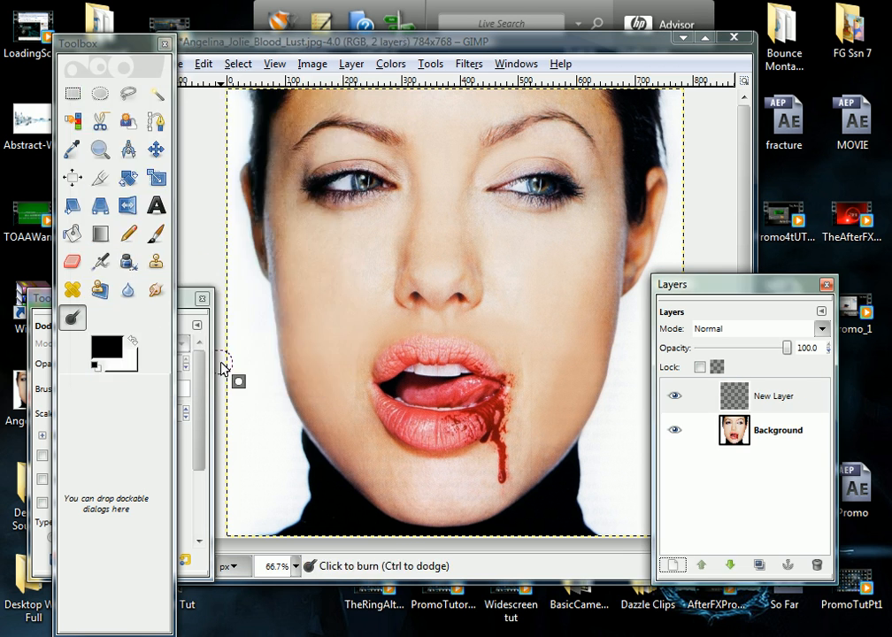
pyautogui.click(156, 234)
pyautogui.click(188, 298)
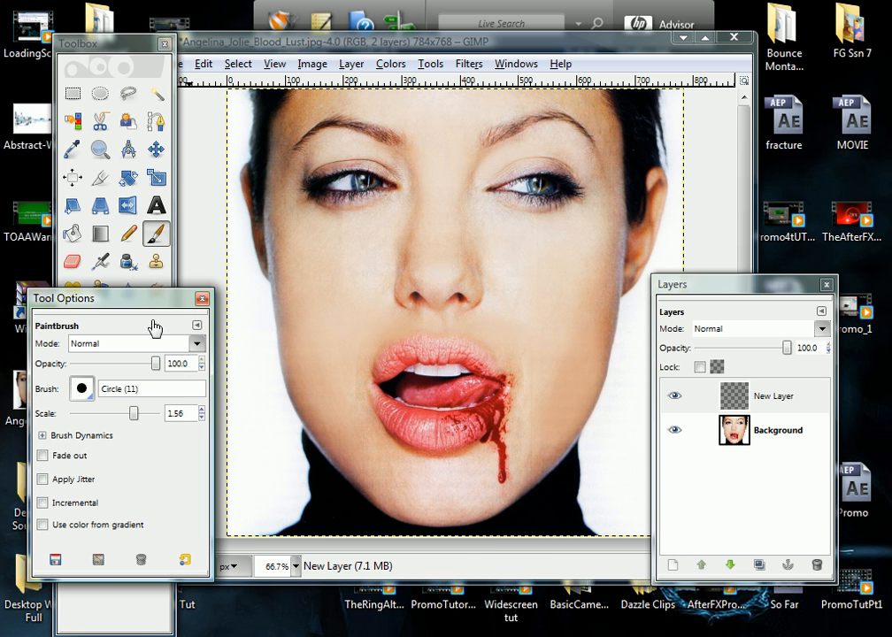
pyautogui.click(99, 41)
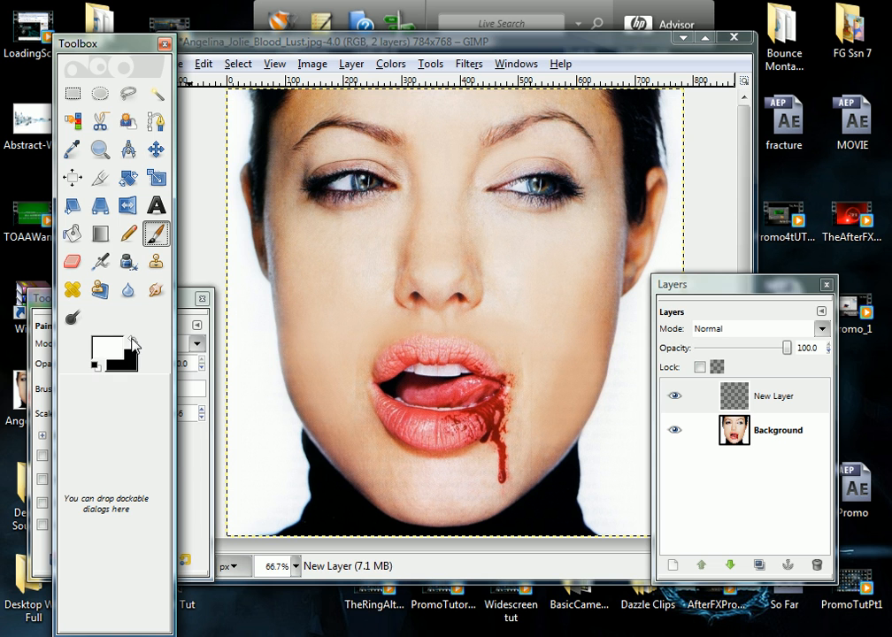
pyautogui.click(672, 564)
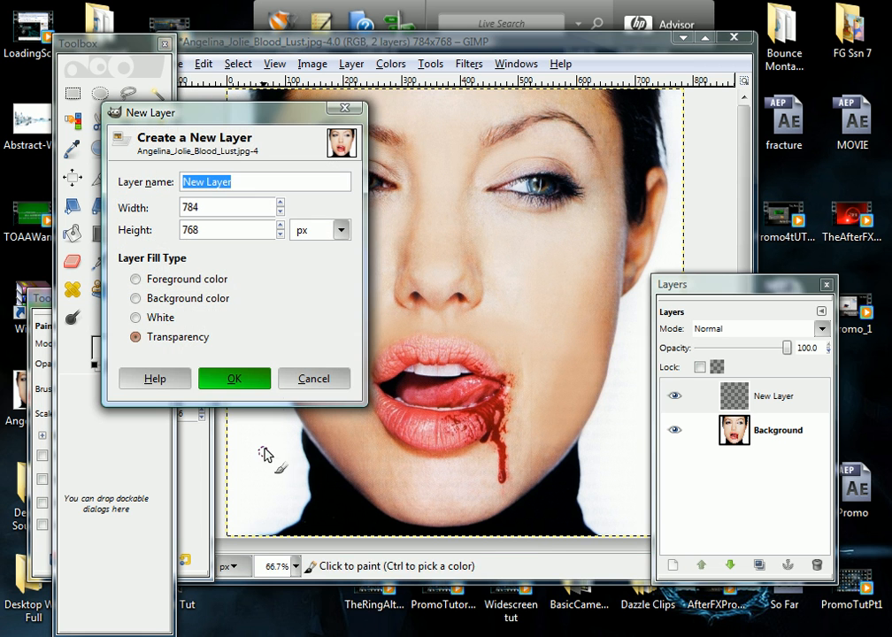
pyautogui.click(285, 382)
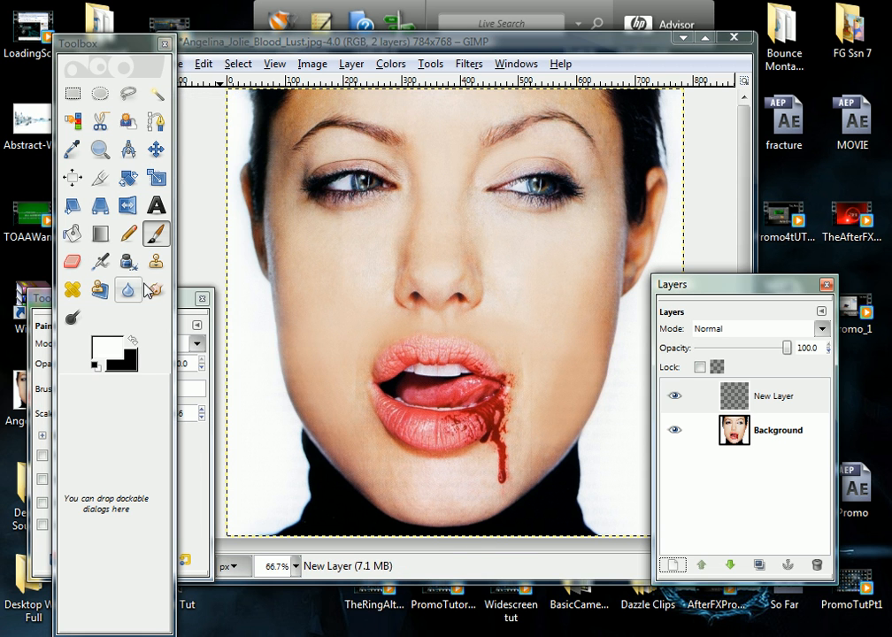
# Set the new layer's blend mode to Overlay and its opacity to 43.6.
pyautogui.click(822, 329)
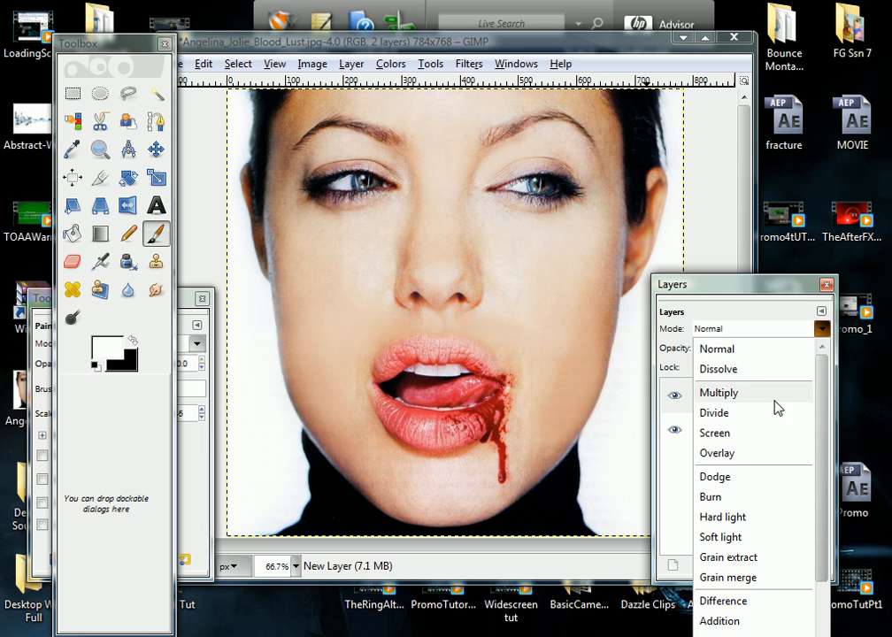
pyautogui.click(763, 455)
pyautogui.moveTo(788, 347); pyautogui.dragTo(737, 349)
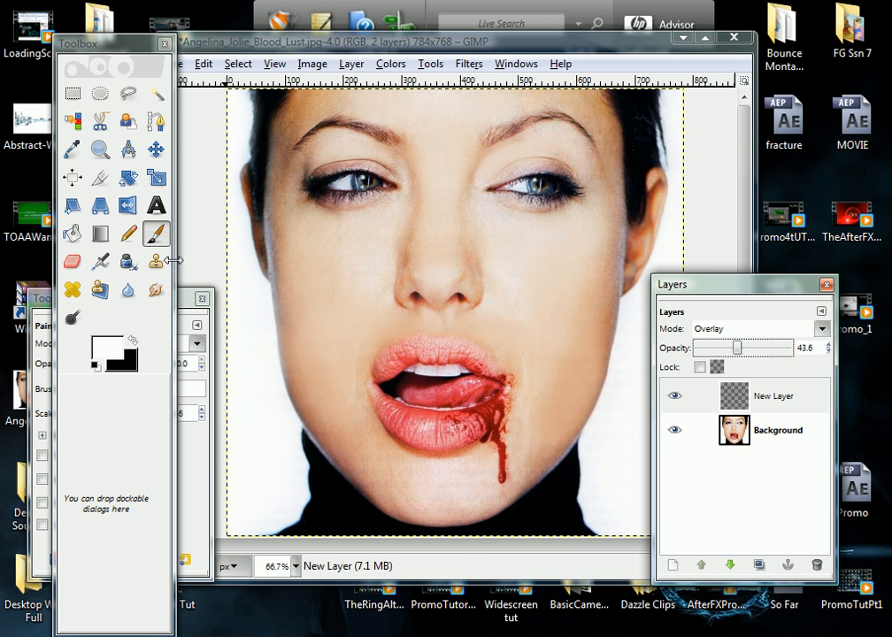
# Enlarge the Circle (11) brush to a scale of 9.28 and paint white over the facial skin, leaving the mouth unpainted.
pyautogui.click(187, 299)
pyautogui.moveTo(134, 413); pyautogui.dragTo(143, 414)
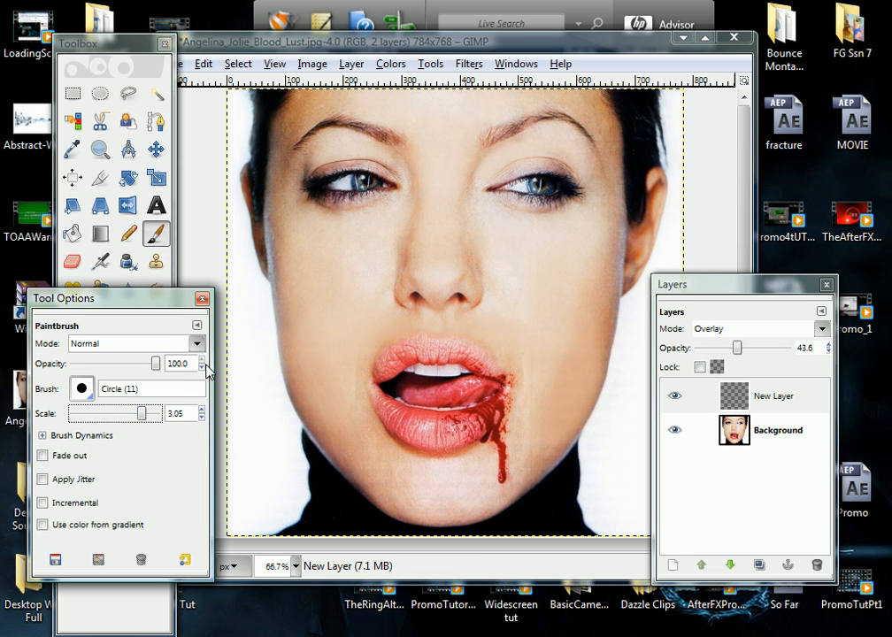
pyautogui.moveTo(333, 280); pyautogui.dragTo(295, 277)
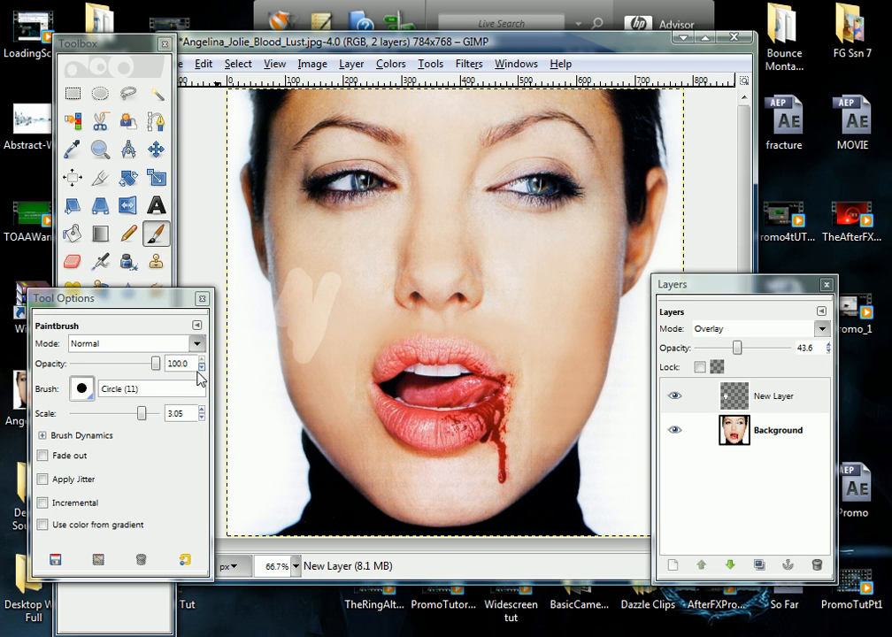
pyautogui.moveTo(147, 417); pyautogui.dragTo(154, 415)
pyautogui.moveTo(271, 349)
pyautogui.mouseDown()
pyautogui.moveTo(303, 339)
pyautogui.moveTo(317, 310)
pyautogui.mouseUp()
pyautogui.moveTo(314, 383)
pyautogui.mouseDown()
pyautogui.moveTo(299, 315)
pyautogui.moveTo(295, 397)
pyautogui.moveTo(282, 265)
pyautogui.moveTo(275, 339)
pyautogui.moveTo(231, 175)
pyautogui.moveTo(267, 284)
pyautogui.moveTo(262, 211)
pyautogui.mouseUp()
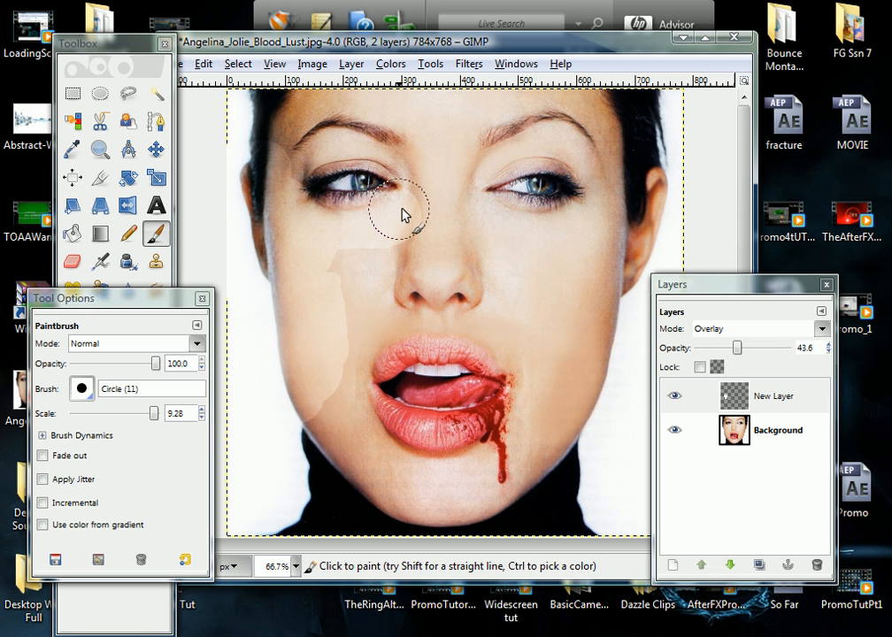
pyautogui.moveTo(409, 161)
pyautogui.mouseDown()
pyautogui.moveTo(387, 123)
pyautogui.moveTo(340, 133)
pyautogui.moveTo(292, 163)
pyautogui.moveTo(364, 140)
pyautogui.moveTo(373, 141)
pyautogui.moveTo(293, 176)
pyautogui.moveTo(405, 153)
pyautogui.moveTo(314, 160)
pyautogui.moveTo(390, 142)
pyautogui.moveTo(467, 184)
pyautogui.moveTo(342, 171)
pyautogui.moveTo(311, 275)
pyautogui.moveTo(423, 242)
pyautogui.moveTo(392, 274)
pyautogui.moveTo(304, 310)
pyautogui.moveTo(384, 230)
pyautogui.moveTo(310, 346)
pyautogui.moveTo(318, 453)
pyautogui.moveTo(342, 454)
pyautogui.moveTo(378, 496)
pyautogui.moveTo(443, 516)
pyautogui.moveTo(481, 515)
pyautogui.moveTo(444, 503)
pyautogui.moveTo(501, 500)
pyautogui.moveTo(529, 486)
pyautogui.moveTo(539, 473)
pyautogui.moveTo(532, 467)
pyautogui.moveTo(552, 339)
pyautogui.moveTo(536, 415)
pyautogui.moveTo(516, 337)
pyautogui.moveTo(497, 325)
pyautogui.moveTo(408, 306)
pyautogui.moveTo(366, 325)
pyautogui.mouseUp()
pyautogui.moveTo(436, 298)
pyautogui.mouseDown()
pyautogui.moveTo(477, 289)
pyautogui.moveTo(455, 234)
pyautogui.moveTo(493, 230)
pyautogui.moveTo(592, 146)
pyautogui.mouseUp()
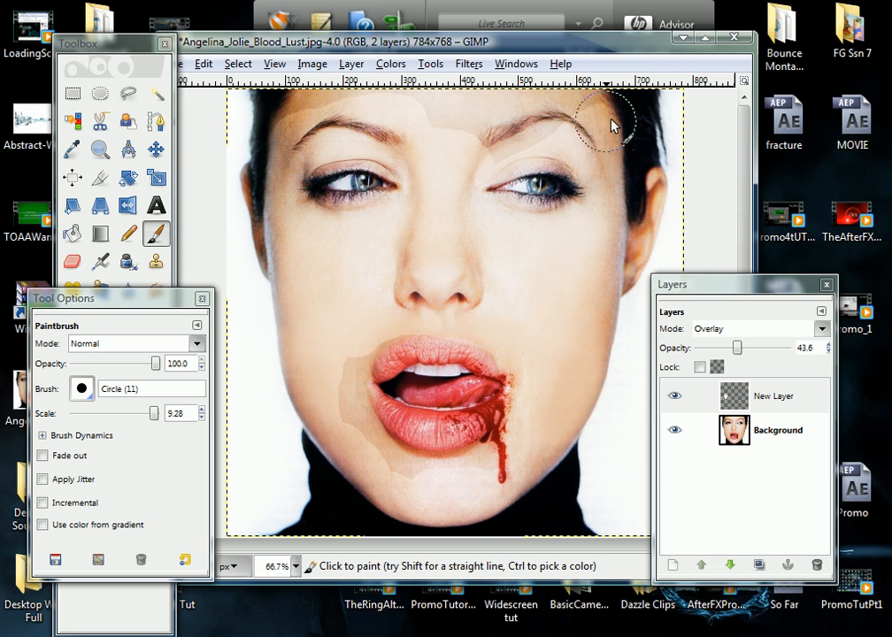
pyautogui.moveTo(531, 131)
pyautogui.mouseDown()
pyautogui.moveTo(406, 94)
pyautogui.moveTo(301, 80)
pyautogui.moveTo(234, 107)
pyautogui.moveTo(253, 137)
pyautogui.mouseUp()
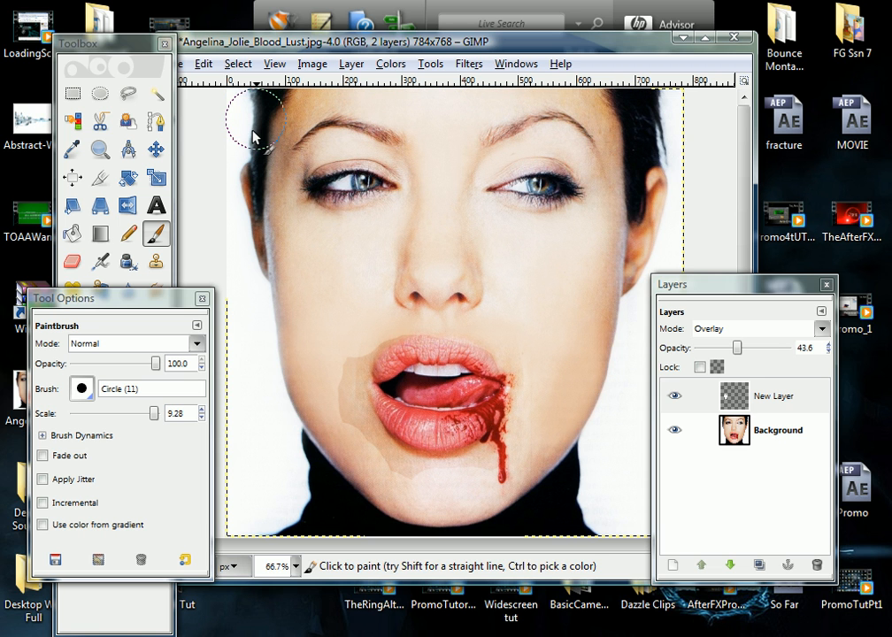
pyautogui.moveTo(334, 371); pyautogui.dragTo(338, 438)
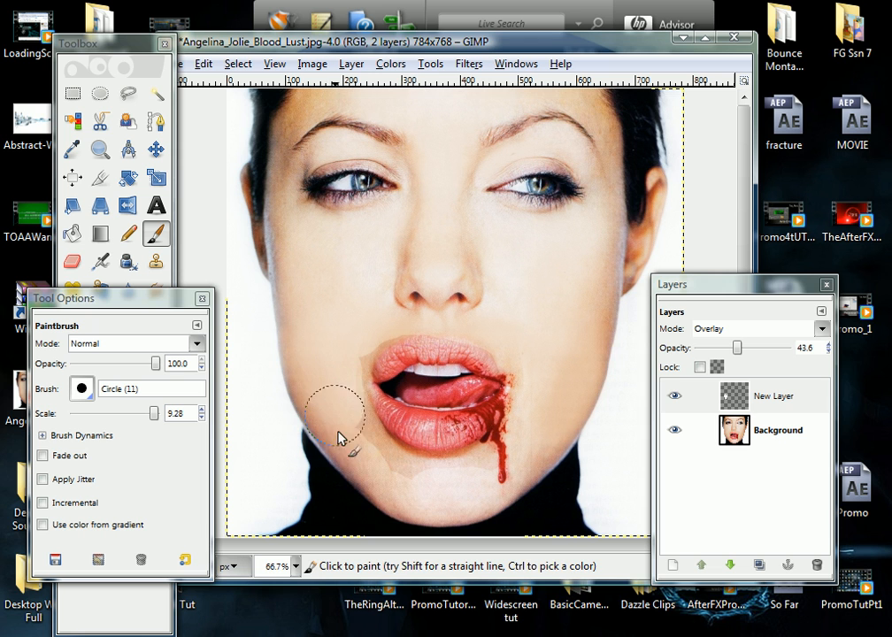
pyautogui.moveTo(383, 479)
pyautogui.mouseDown()
pyautogui.moveTo(424, 505)
pyautogui.moveTo(478, 494)
pyautogui.moveTo(528, 466)
pyautogui.mouseUp()
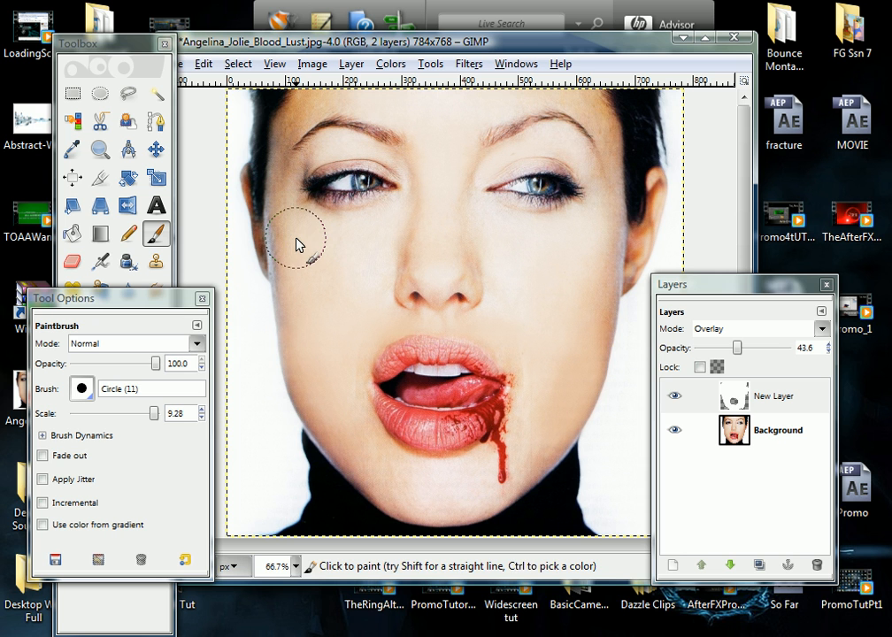
# Add another transparent layer on top and switch the foreground color to black.
pyautogui.click(679, 566)
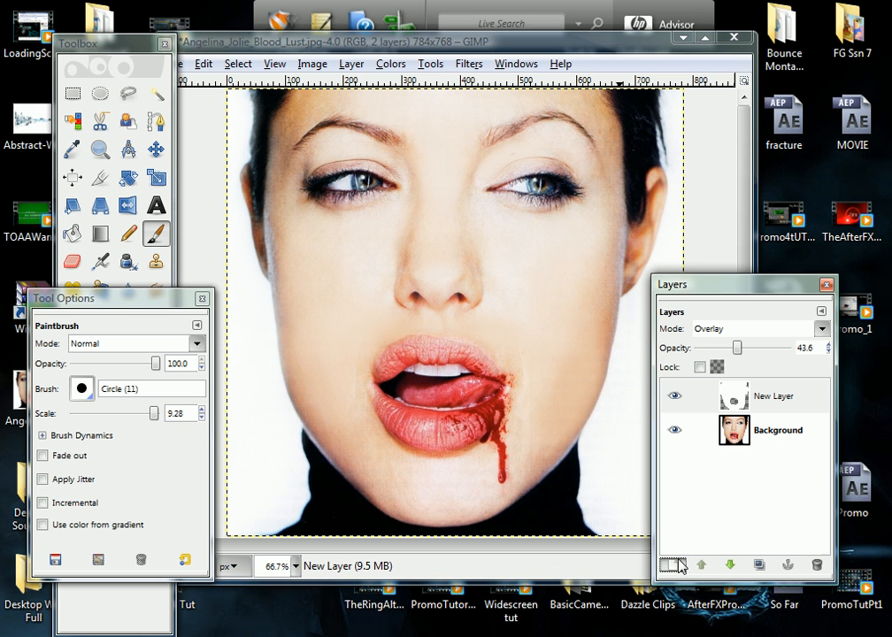
pyautogui.click(238, 407)
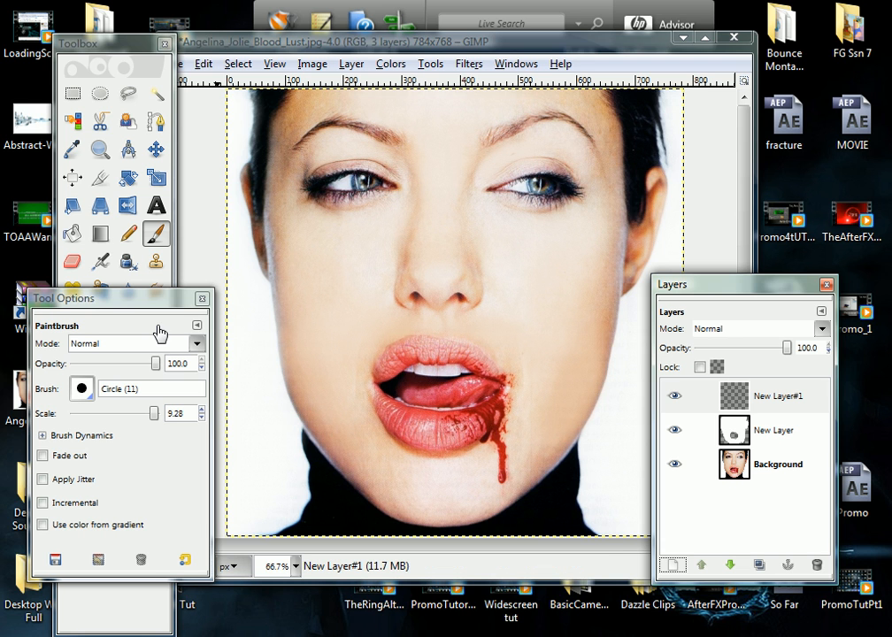
pyautogui.click(132, 50)
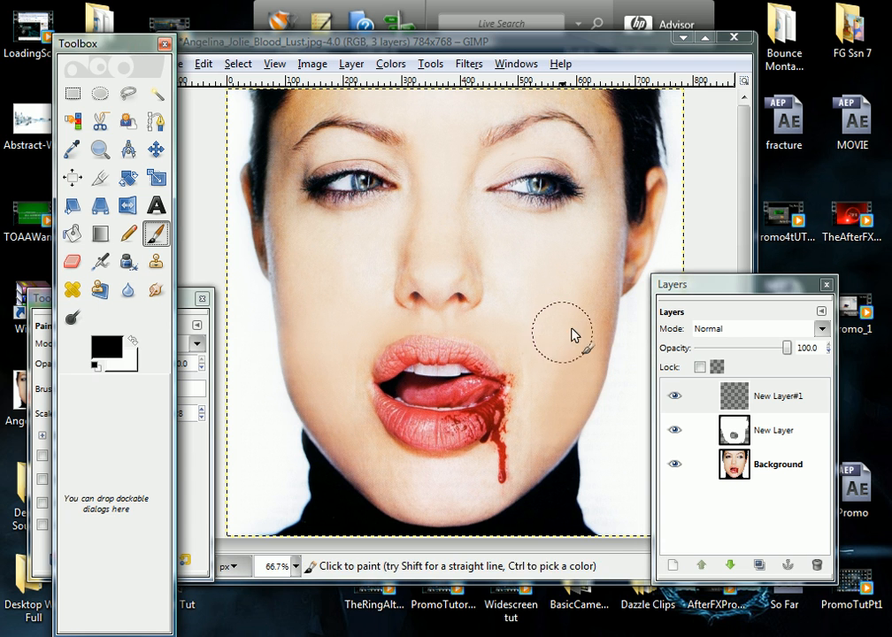
# Set the second added layer to Overlay mode with an opacity of 73.3.
pyautogui.click(779, 329)
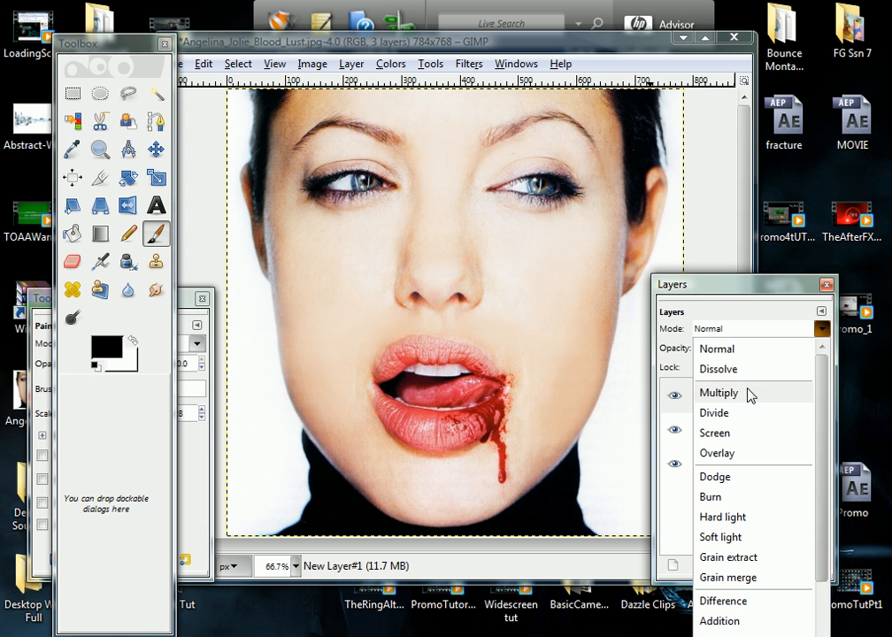
pyautogui.click(735, 458)
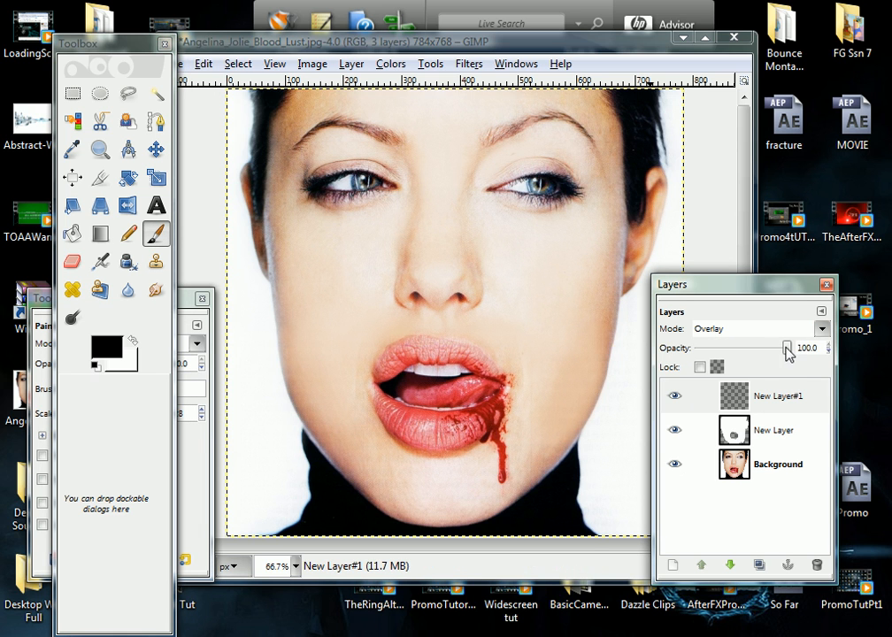
pyautogui.moveTo(789, 352); pyautogui.dragTo(765, 356)
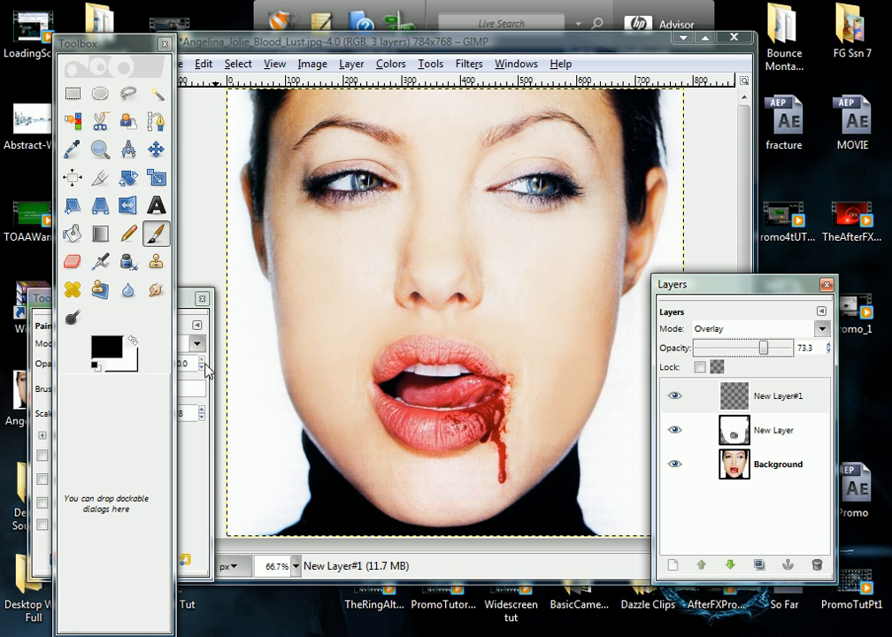
# Paint black over the lips and tongue at brush scale 4.34, and reduce the brush to 0.48 for finer touch-ups.
pyautogui.click(190, 325)
pyautogui.moveTo(151, 415); pyautogui.dragTo(130, 414)
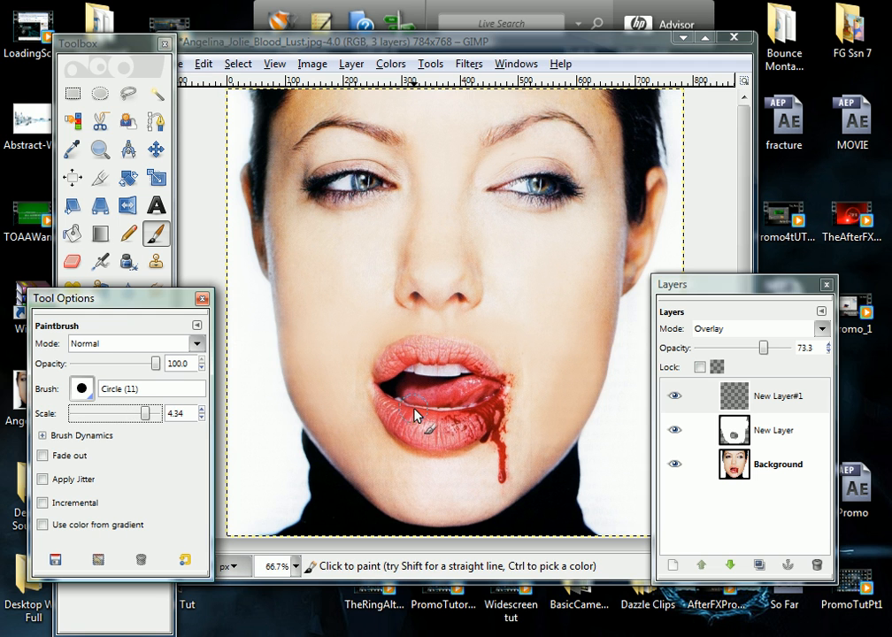
pyautogui.moveTo(418, 423); pyautogui.dragTo(443, 431)
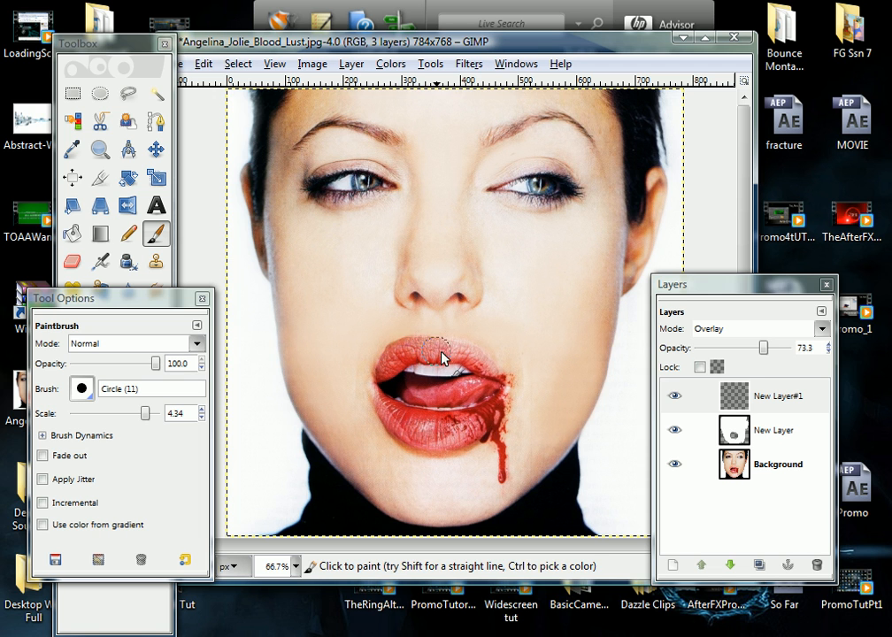
pyautogui.moveTo(463, 354)
pyautogui.mouseDown()
pyautogui.moveTo(490, 365)
pyautogui.moveTo(504, 392)
pyautogui.moveTo(473, 421)
pyautogui.moveTo(417, 432)
pyautogui.moveTo(398, 424)
pyautogui.moveTo(385, 390)
pyautogui.mouseUp()
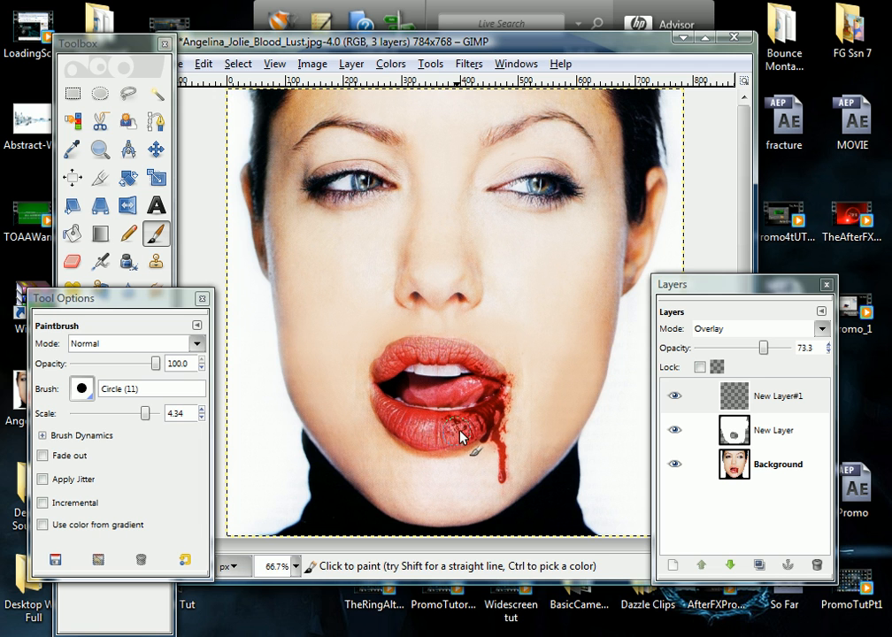
pyautogui.moveTo(482, 413); pyautogui.dragTo(485, 423)
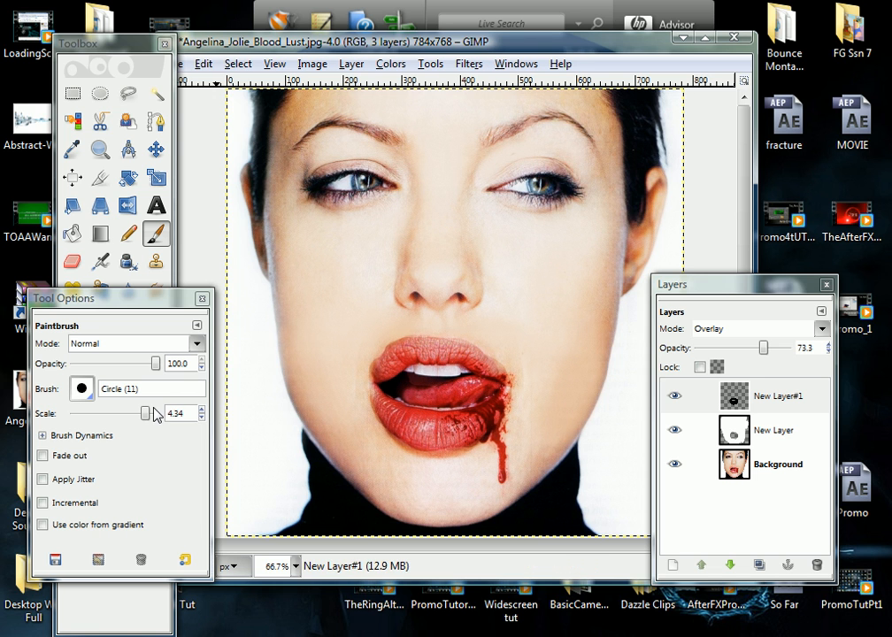
pyautogui.moveTo(146, 416); pyautogui.dragTo(118, 414)
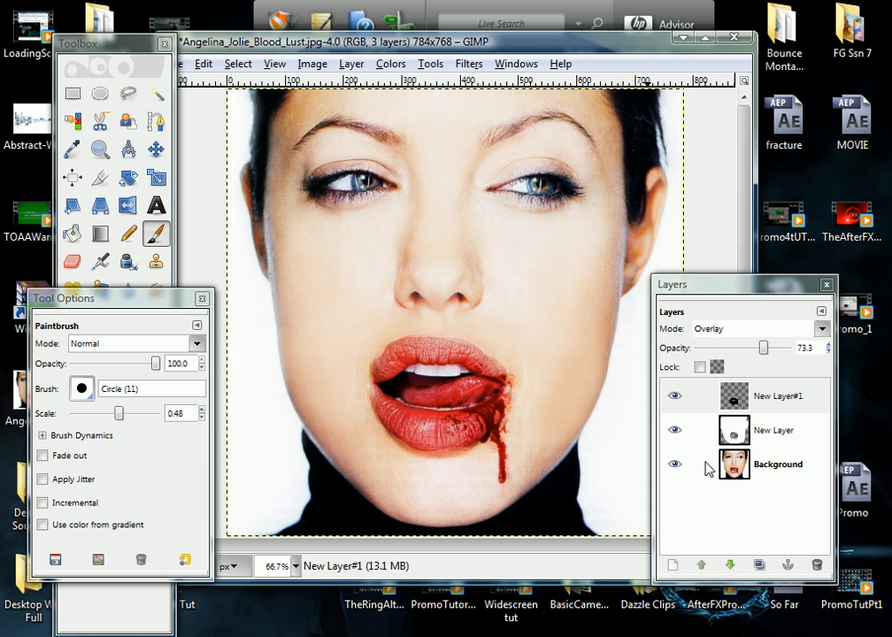
# Add a third transparent layer on top and set it to Overlay mode with an opacity of 77.2.
pyautogui.click(673, 565)
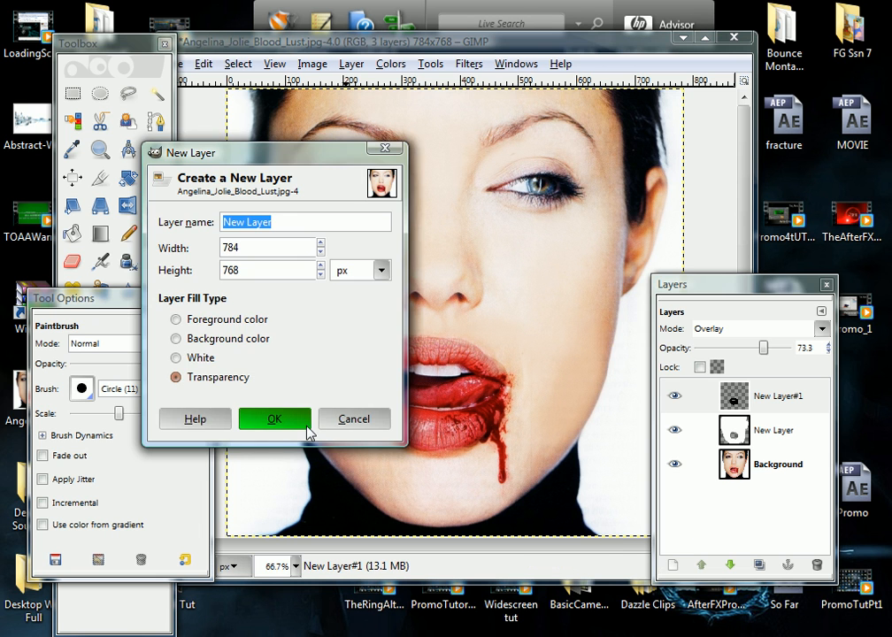
pyautogui.click(275, 420)
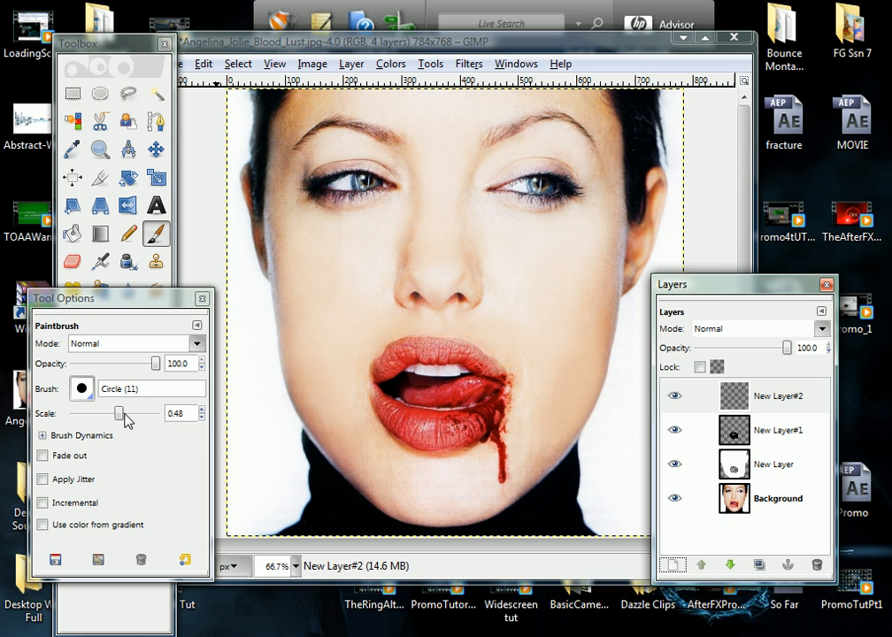
pyautogui.moveTo(123, 412); pyautogui.dragTo(140, 412)
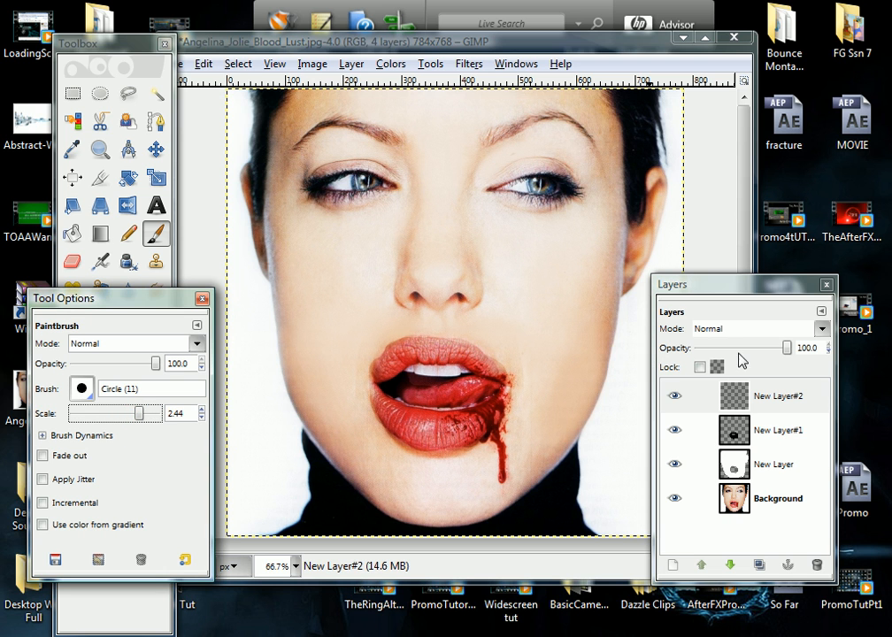
pyautogui.click(812, 326)
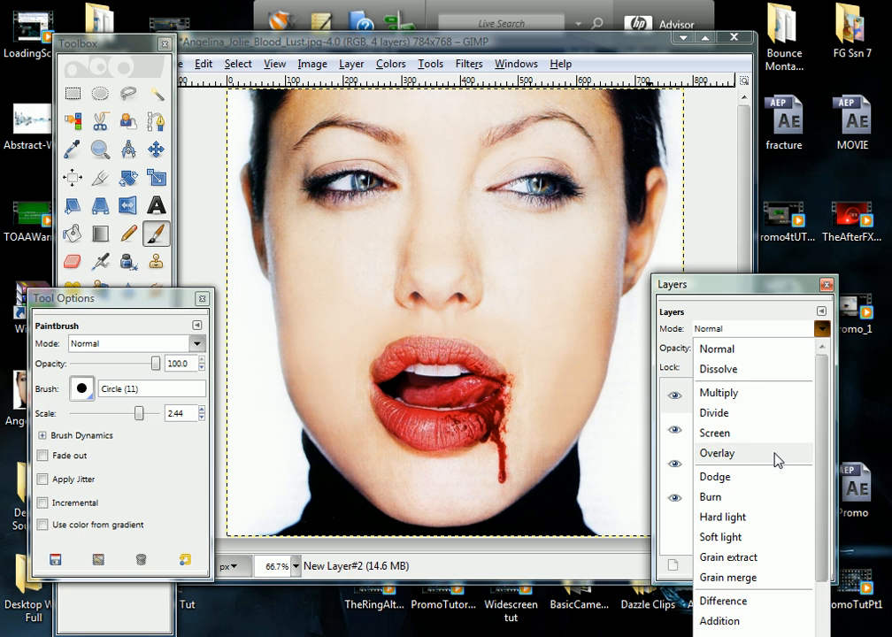
pyautogui.click(776, 452)
pyautogui.moveTo(789, 352); pyautogui.dragTo(766, 350)
# Paint black shading around the eye on the image's left side at brush scale 5.12, undoing and redoing a stroke.
pyautogui.moveTo(139, 413); pyautogui.dragTo(150, 413)
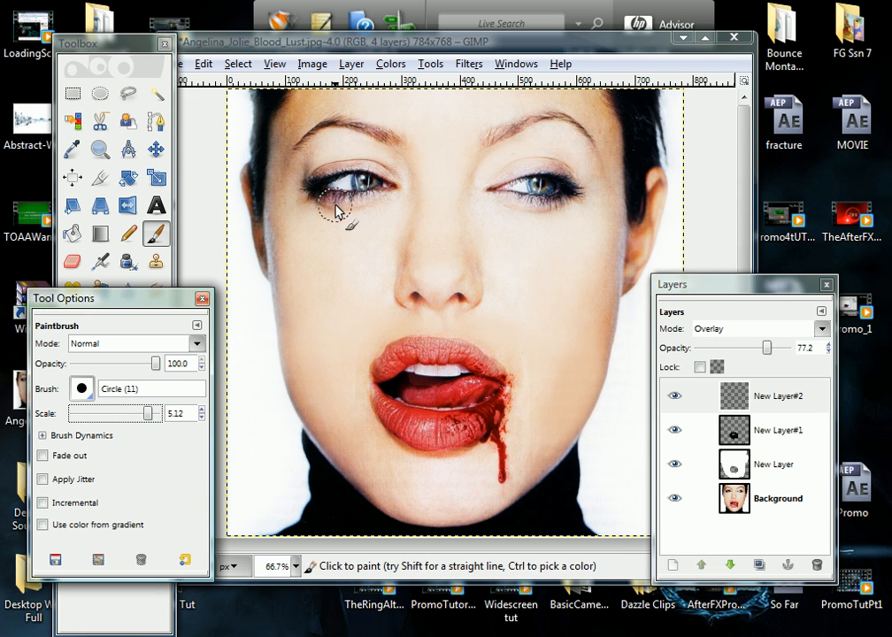
pyautogui.moveTo(383, 213)
pyautogui.mouseDown()
pyautogui.moveTo(321, 215)
pyautogui.moveTo(295, 183)
pyautogui.mouseUp()
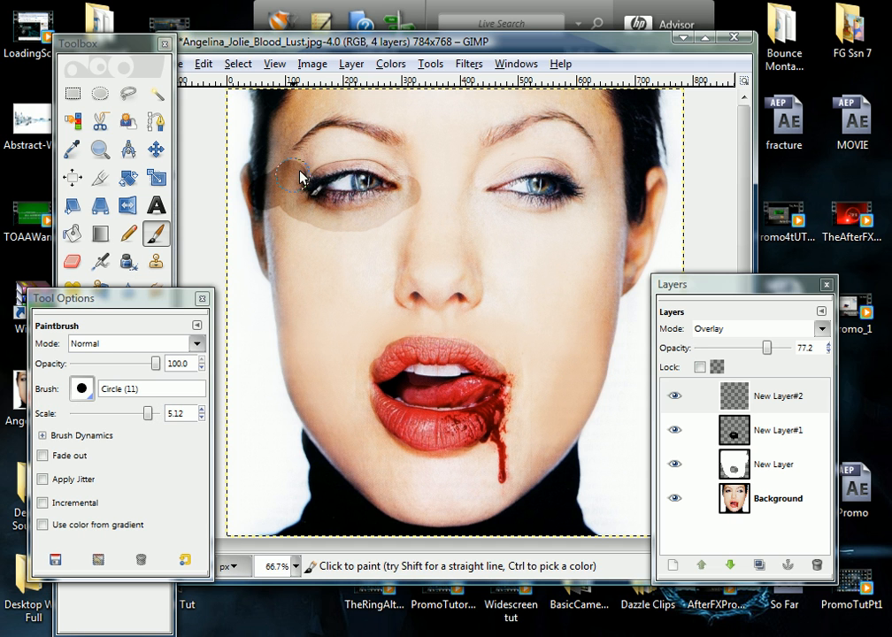
pyautogui.moveTo(402, 178); pyautogui.dragTo(385, 200)
pyautogui.hotkey('ctrl', 'z')
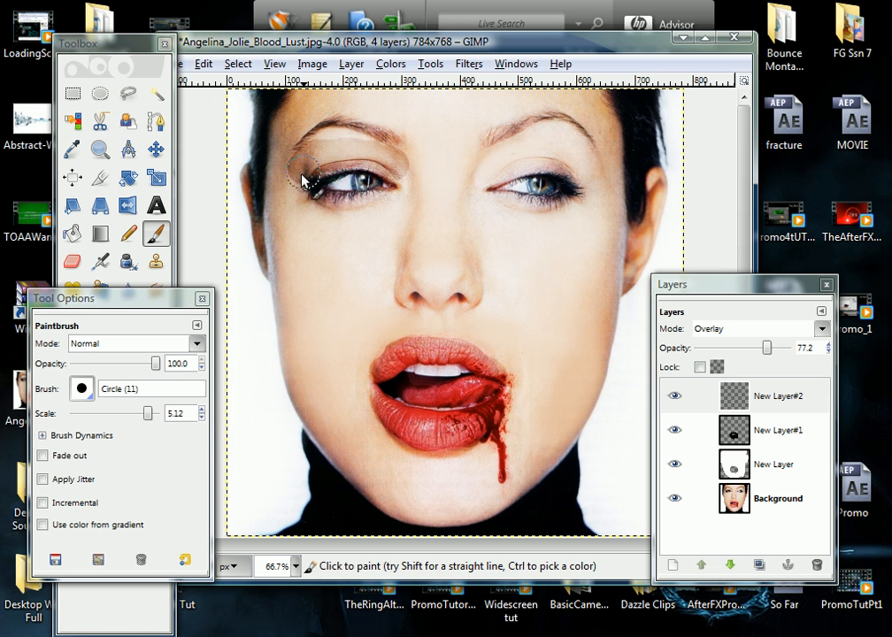
pyautogui.moveTo(302, 201)
pyautogui.mouseDown()
pyautogui.moveTo(352, 211)
pyautogui.moveTo(406, 177)
pyautogui.moveTo(402, 184)
pyautogui.moveTo(402, 170)
pyautogui.moveTo(334, 159)
pyautogui.moveTo(295, 192)
pyautogui.mouseUp()
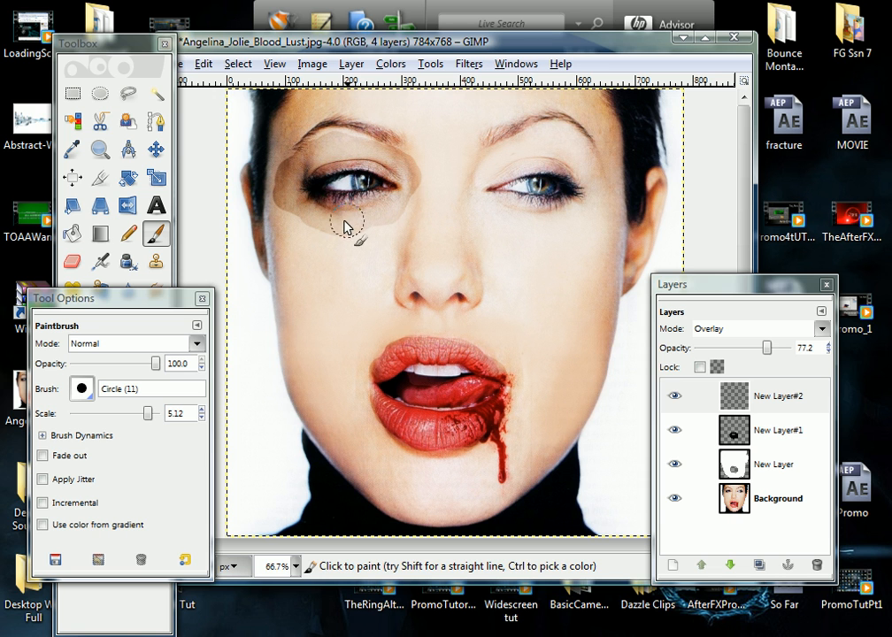
# Extend the black shading beneath the eye on the image's left side and paint matching shading around the other eye.
pyautogui.moveTo(322, 222); pyautogui.dragTo(398, 200)
pyautogui.moveTo(488, 185)
pyautogui.mouseDown()
pyautogui.moveTo(545, 158)
pyautogui.moveTo(562, 159)
pyautogui.moveTo(580, 200)
pyautogui.moveTo(518, 223)
pyautogui.moveTo(496, 217)
pyautogui.moveTo(484, 184)
pyautogui.moveTo(496, 162)
pyautogui.moveTo(559, 157)
pyautogui.moveTo(594, 206)
pyautogui.moveTo(536, 231)
pyautogui.mouseUp()
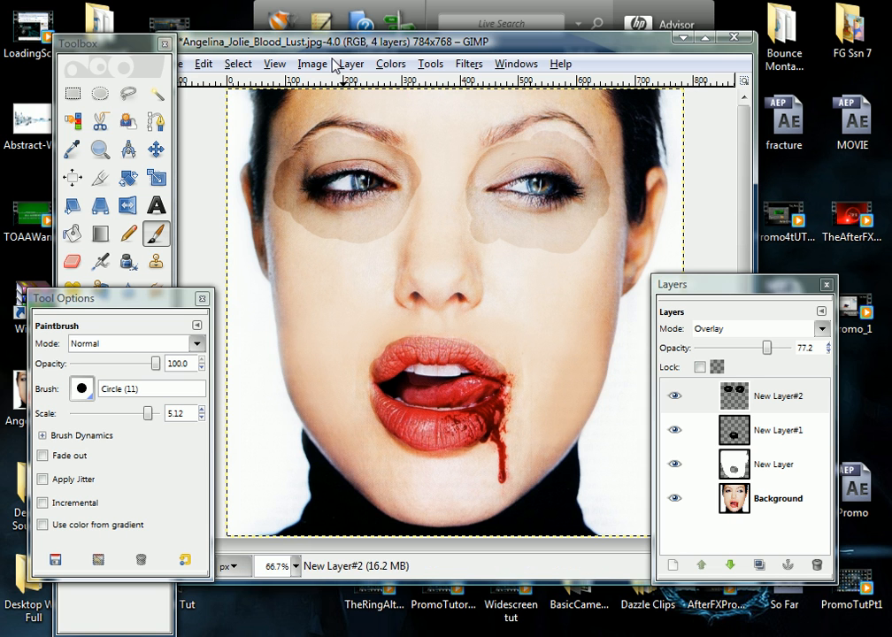
# Apply a Gaussian Blur to the eye-shading layer with horizontal and vertical radii of 77 px.
pyautogui.click(470, 63)
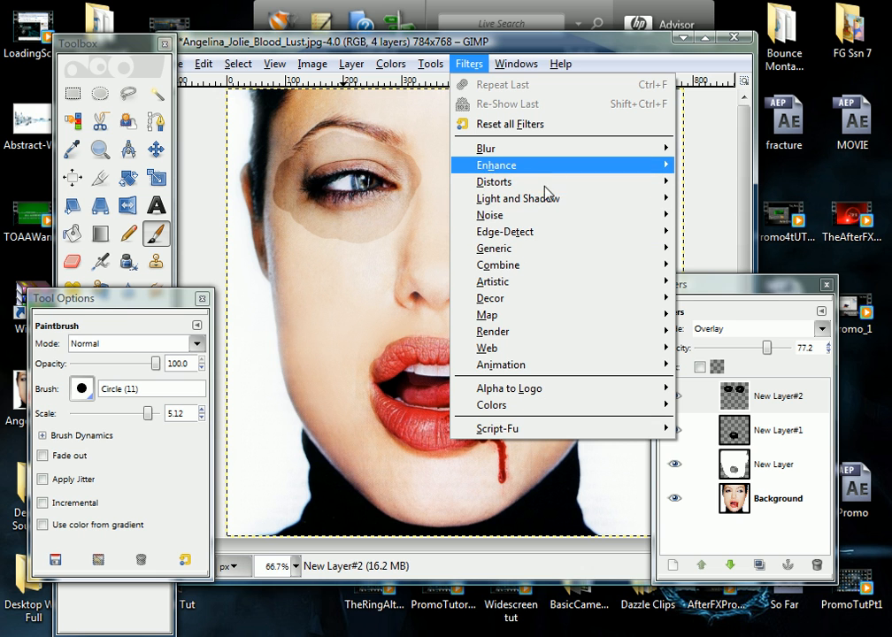
pyautogui.moveTo(559, 185)
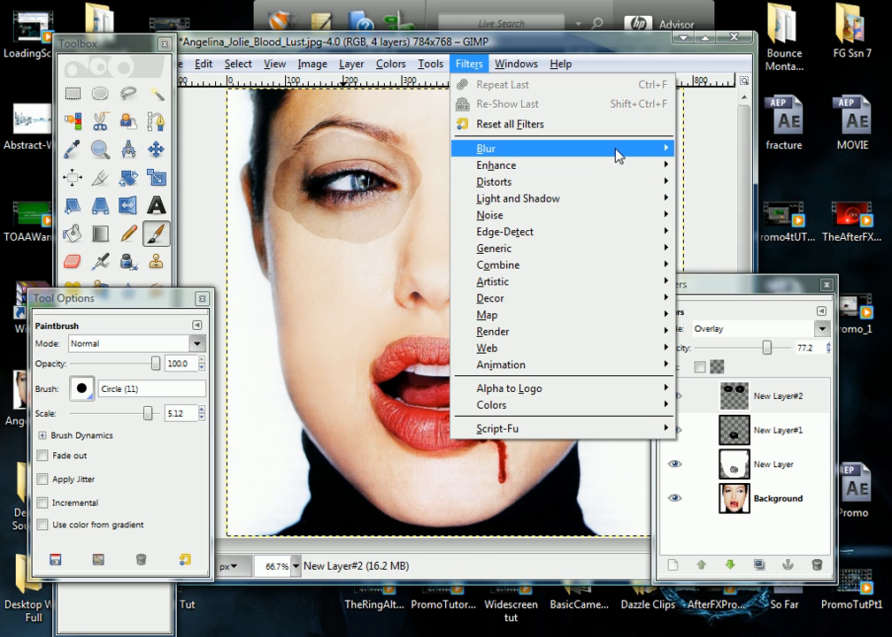
pyautogui.moveTo(637, 148)
pyautogui.click(718, 170)
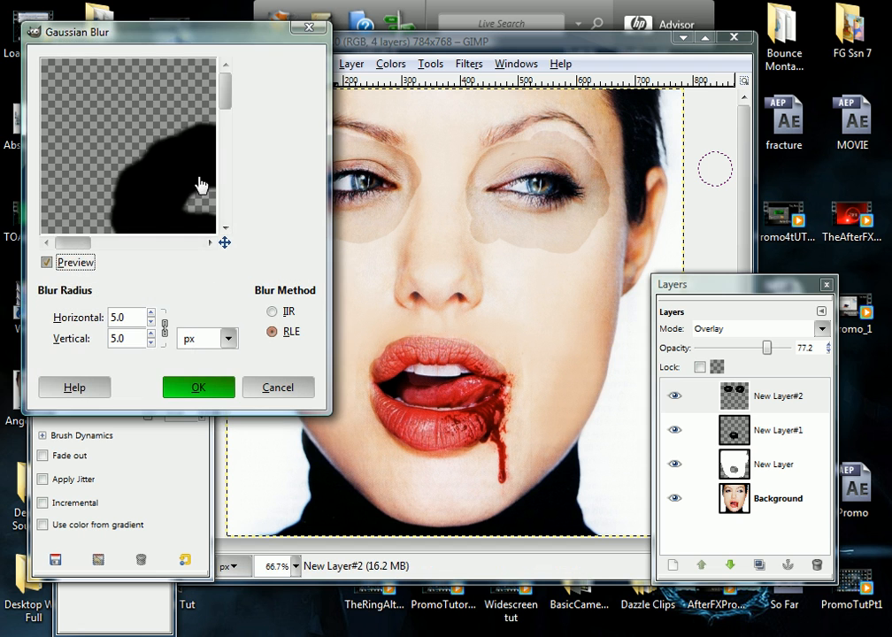
pyautogui.moveTo(229, 115)
pyautogui.mouseDown()
pyautogui.moveTo(228, 128)
pyautogui.moveTo(223, 109)
pyautogui.moveTo(224, 118)
pyautogui.mouseUp()
pyautogui.moveTo(76, 245); pyautogui.dragTo(106, 246)
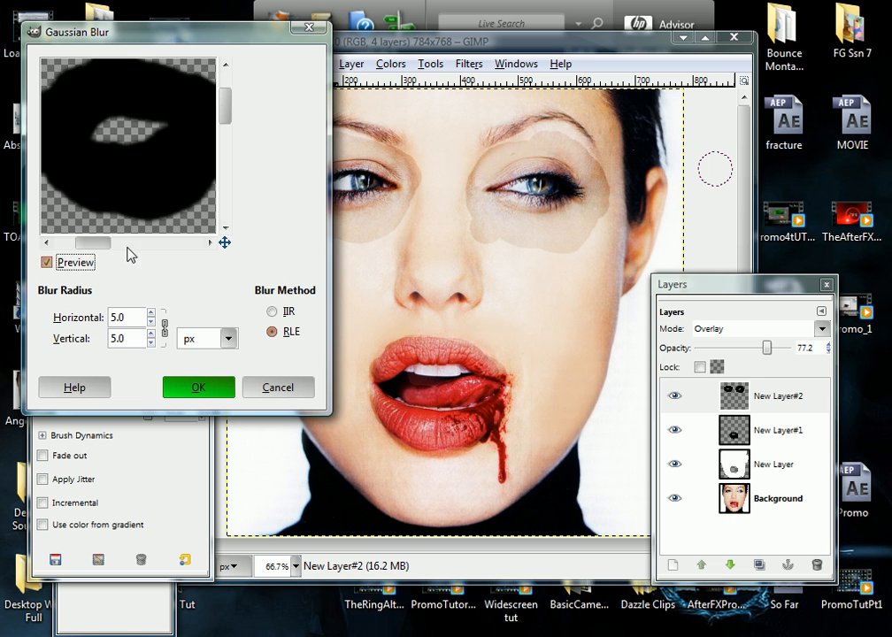
pyautogui.moveTo(150, 316); pyautogui.dragTo(151, 317)
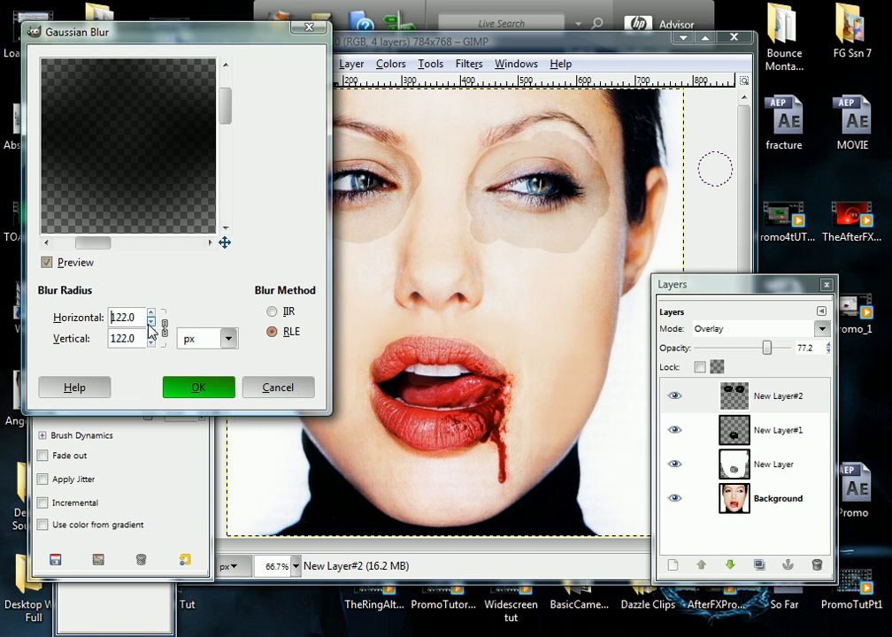
pyautogui.moveTo(153, 328); pyautogui.dragTo(152, 328)
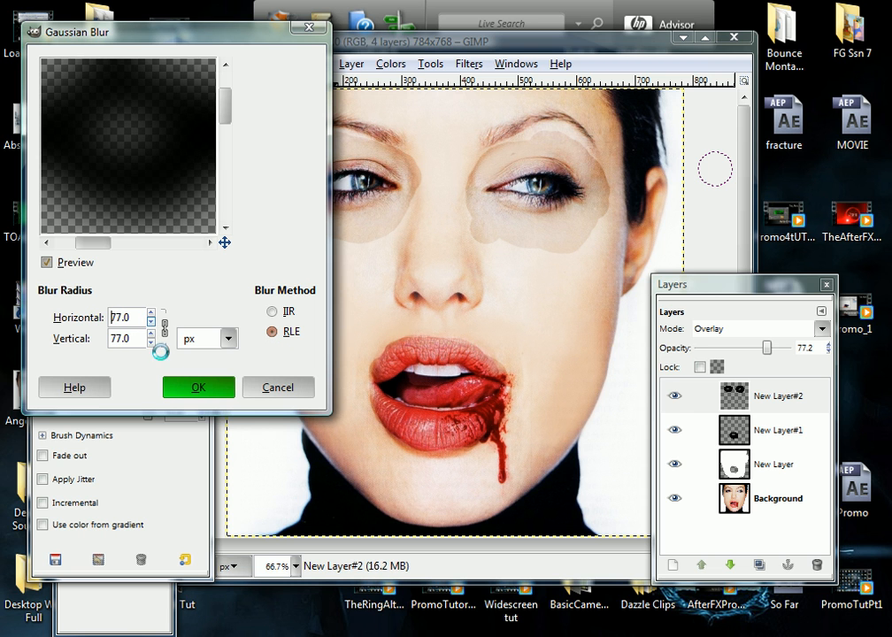
pyautogui.click(180, 387)
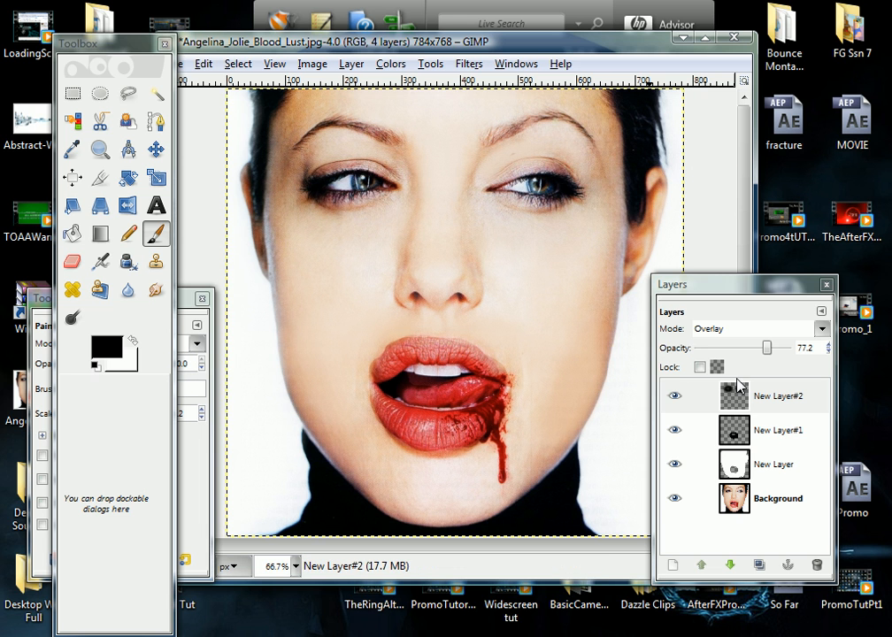
# Duplicate the blurred eye-shading layer to strengthen the dark areas around the eyes.
pyautogui.click(762, 398)
pyautogui.rightClick(764, 400)
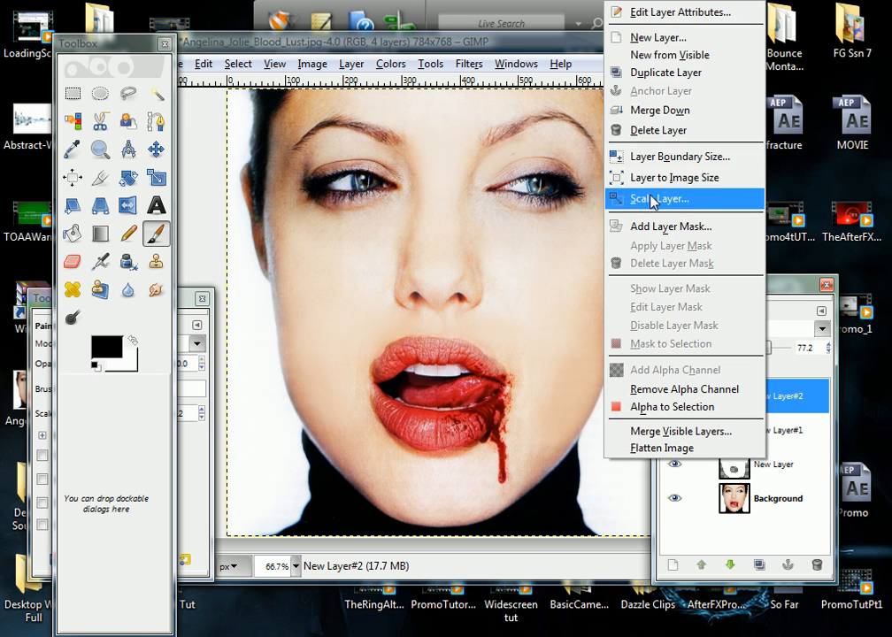
pyautogui.click(659, 81)
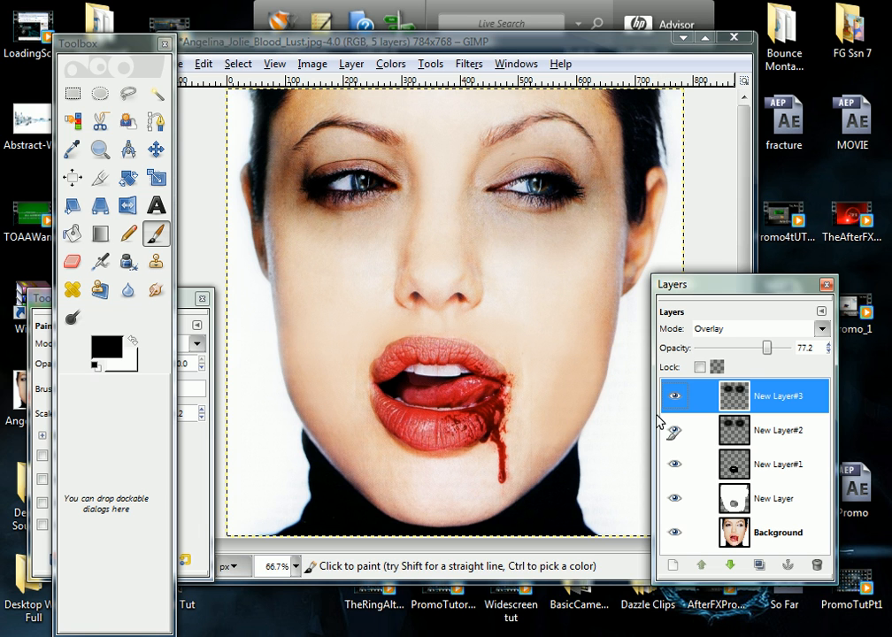
# Try duplicating the black lips layer to darken the mouth further, and delete the copy.
pyautogui.click(768, 466)
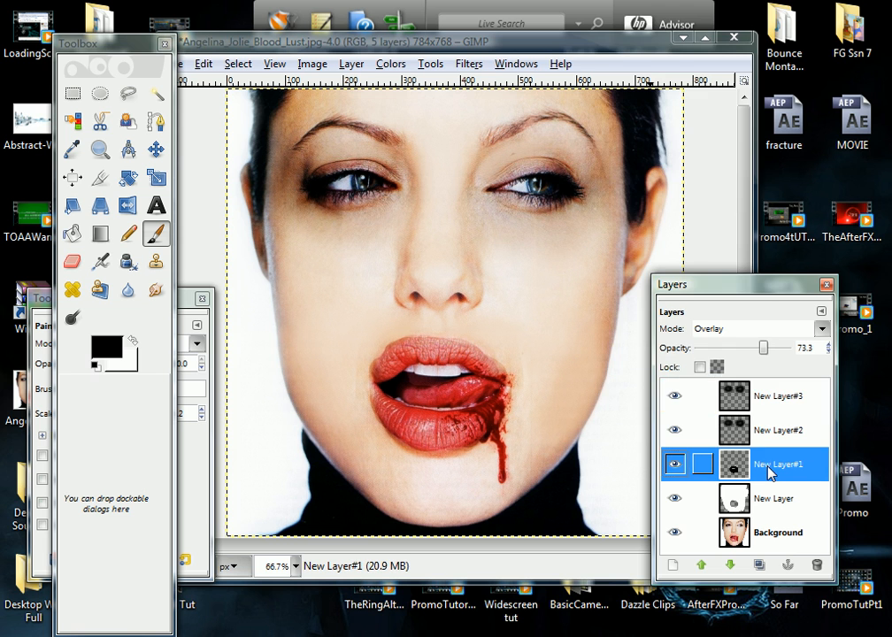
pyautogui.rightClick(768, 466)
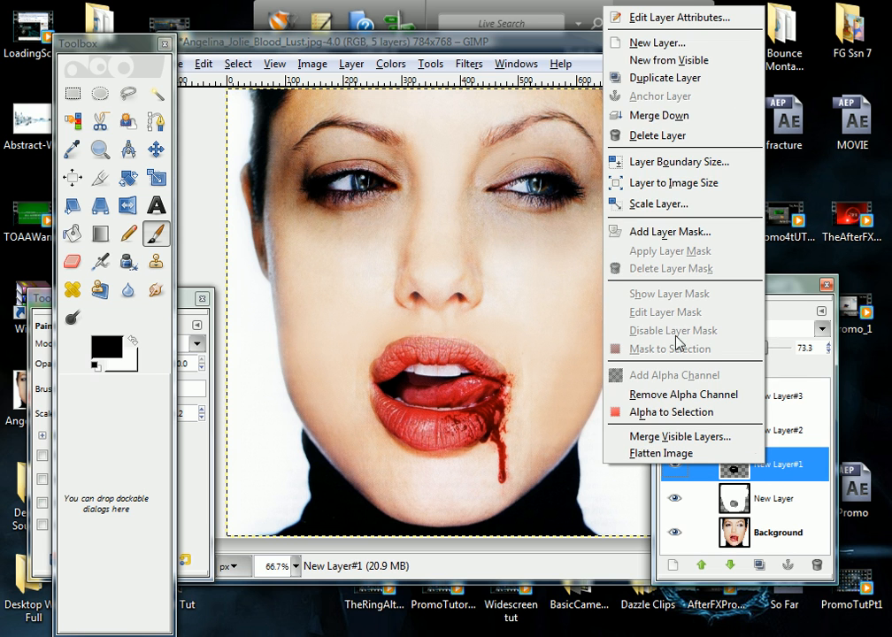
pyautogui.click(662, 79)
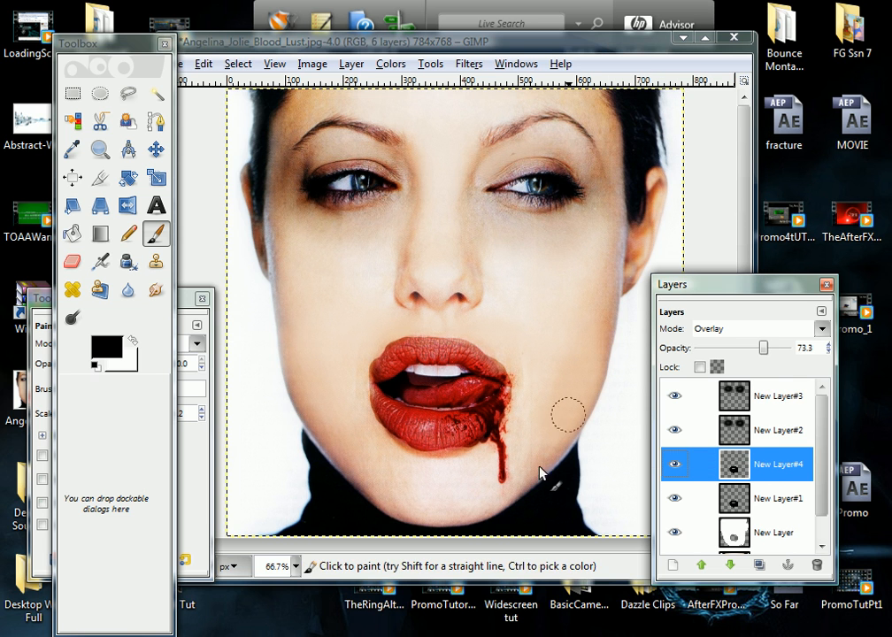
pyautogui.click(788, 471)
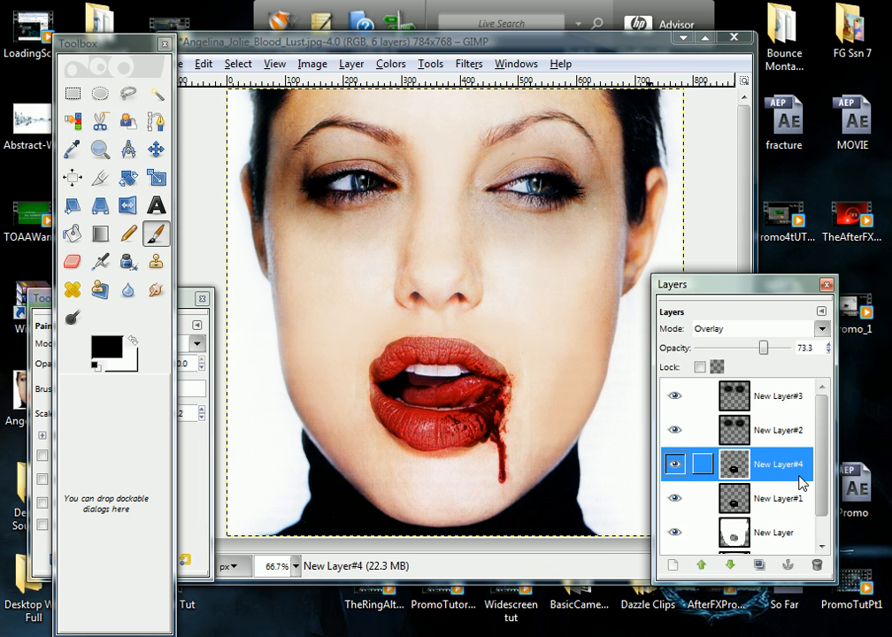
pyautogui.rightClick(789, 476)
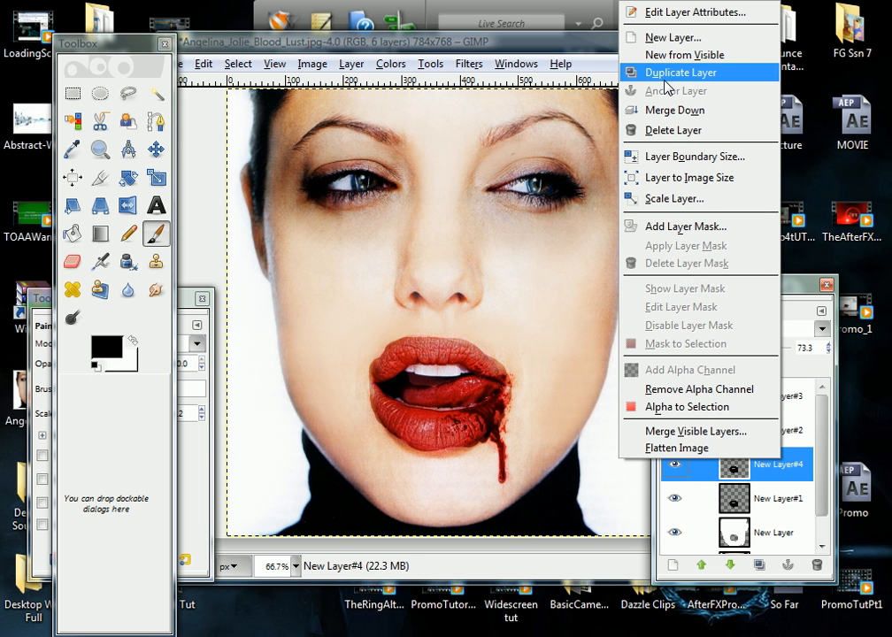
pyautogui.click(673, 130)
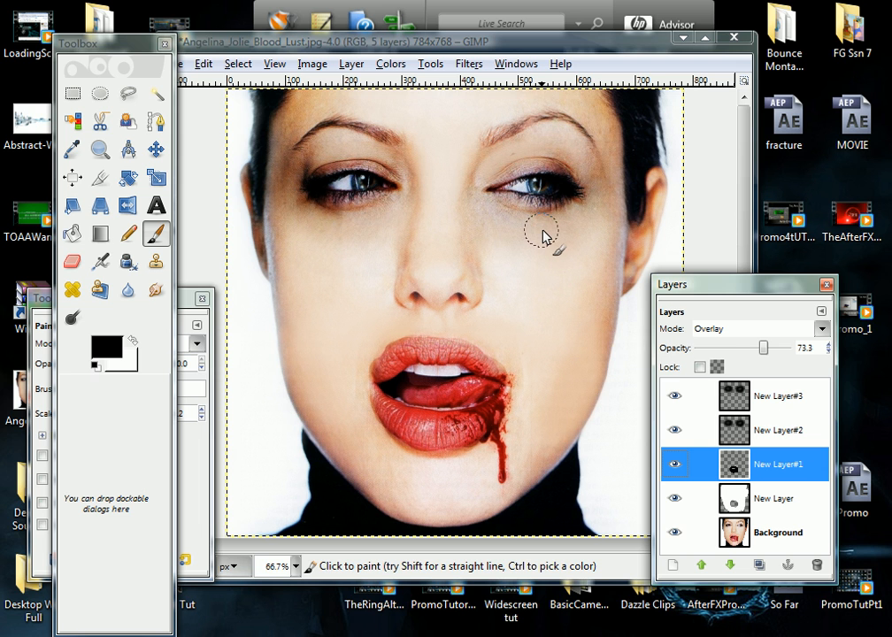
# Add a new transparent layer above the topmost eye-shading layer and set it to Overlay mode with an opacity of 73.3.
pyautogui.click(772, 400)
pyautogui.click(672, 565)
pyautogui.click(125, 303)
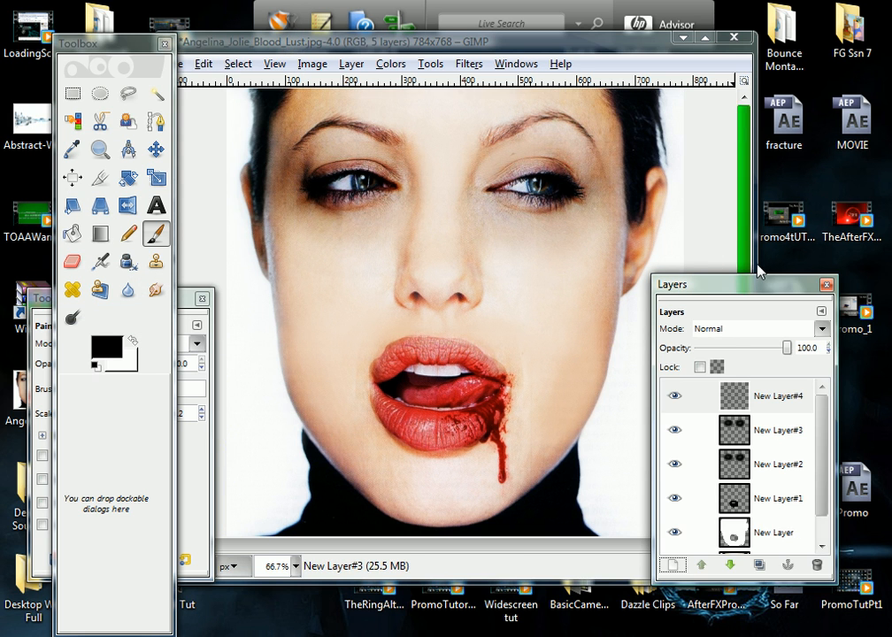
pyautogui.click(822, 328)
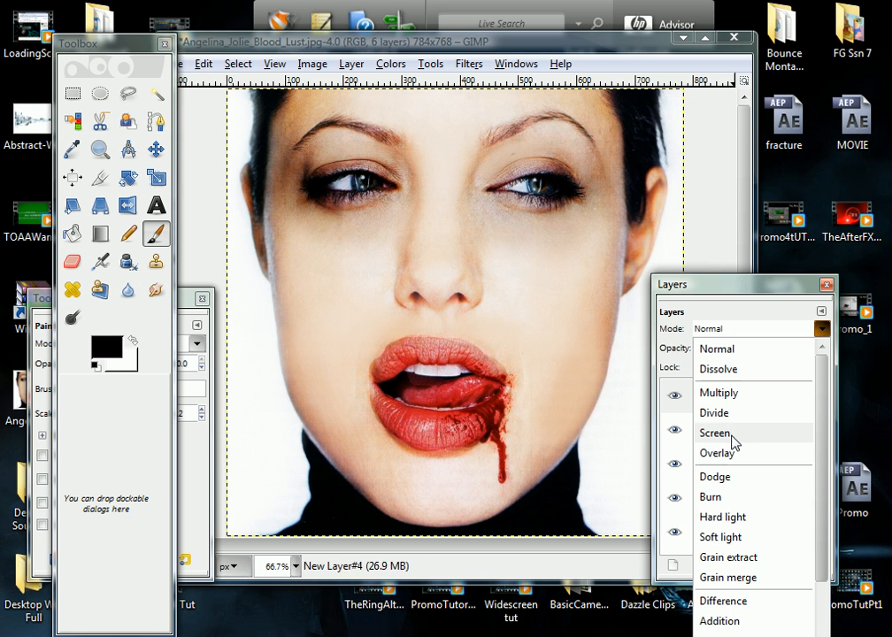
pyautogui.click(717, 453)
pyautogui.moveTo(791, 345); pyautogui.dragTo(763, 348)
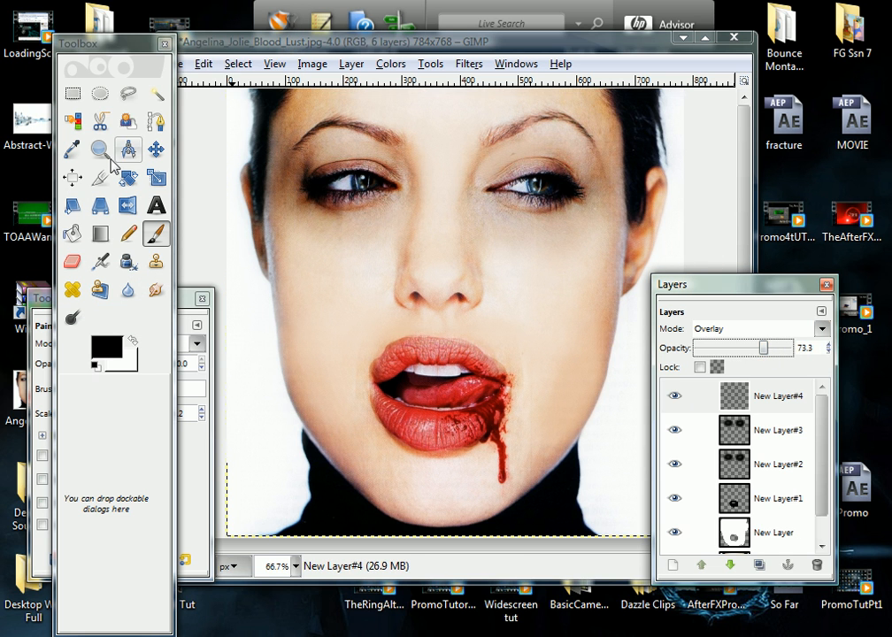
# Paint both irises red (ff0000) on the new Overlay layer at brush scale 3.16.
pyautogui.click(102, 348)
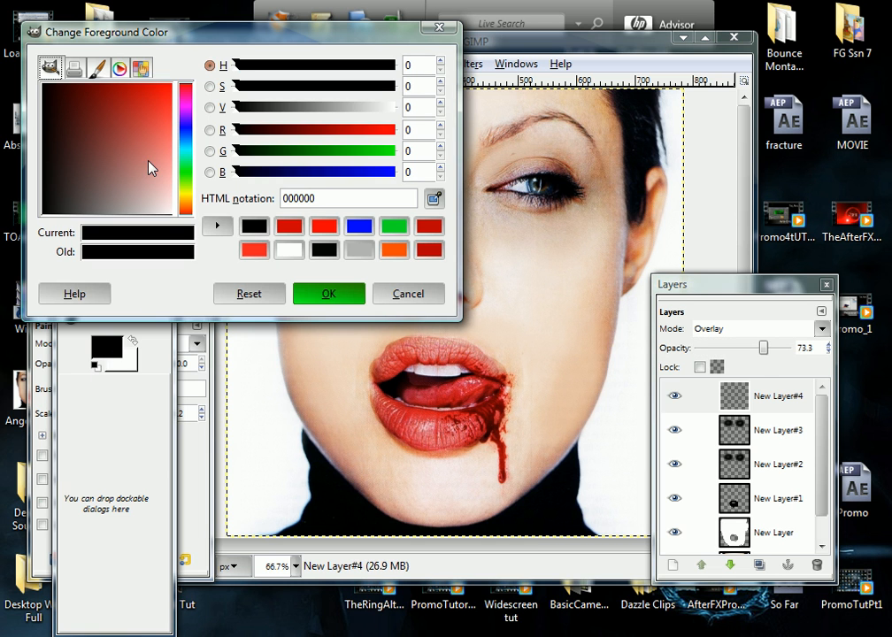
pyautogui.moveTo(150, 168); pyautogui.dragTo(177, 78)
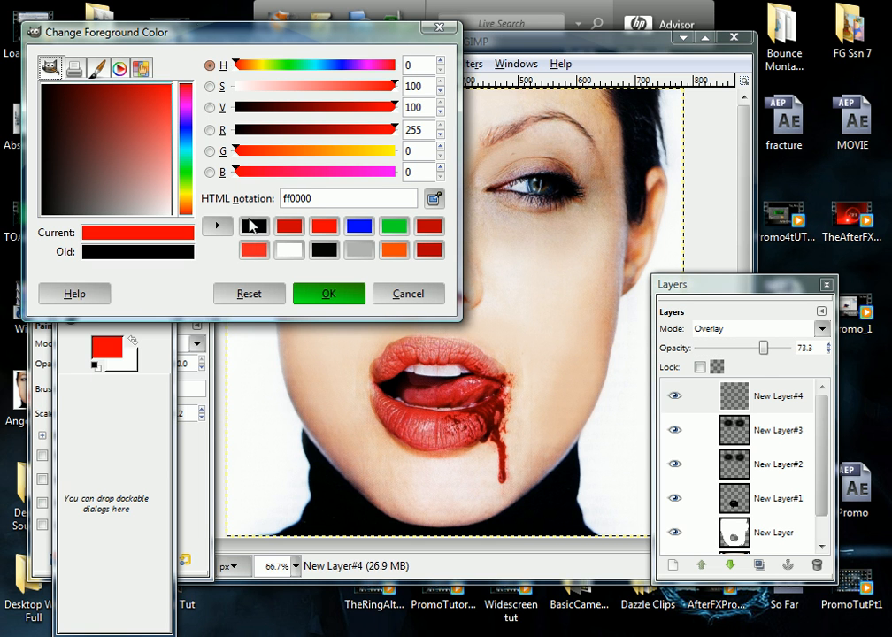
pyautogui.click(324, 301)
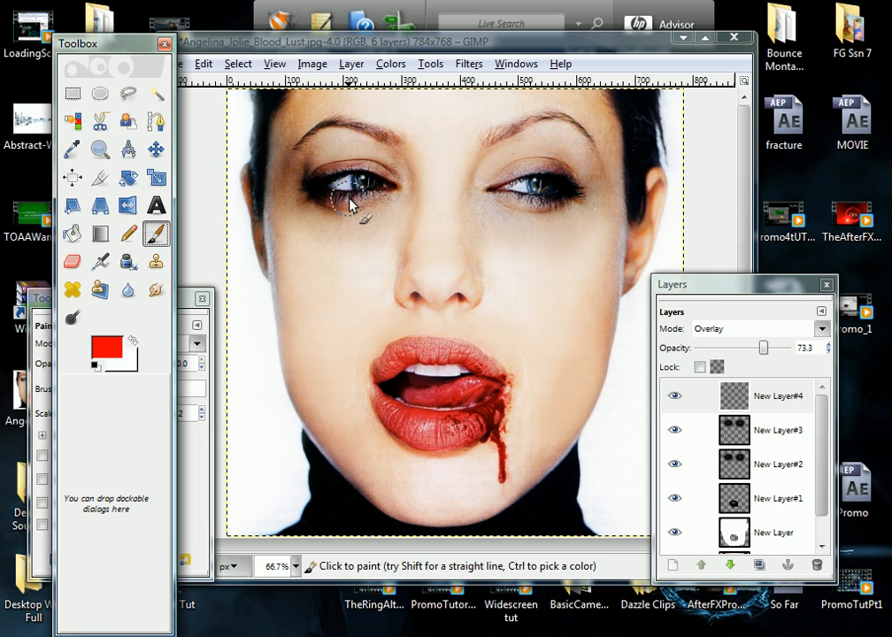
pyautogui.click(189, 310)
pyautogui.moveTo(145, 422); pyautogui.dragTo(140, 422)
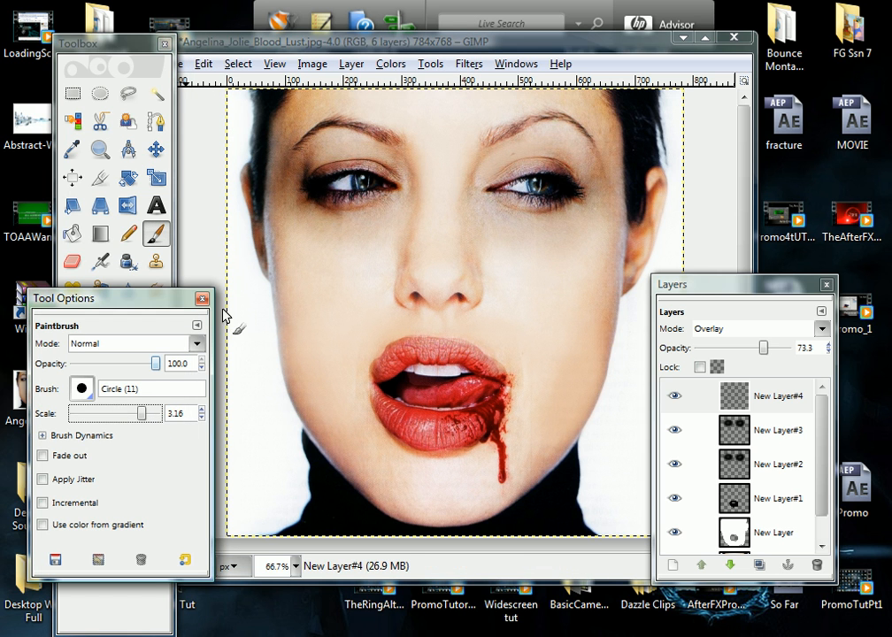
pyautogui.click(363, 183)
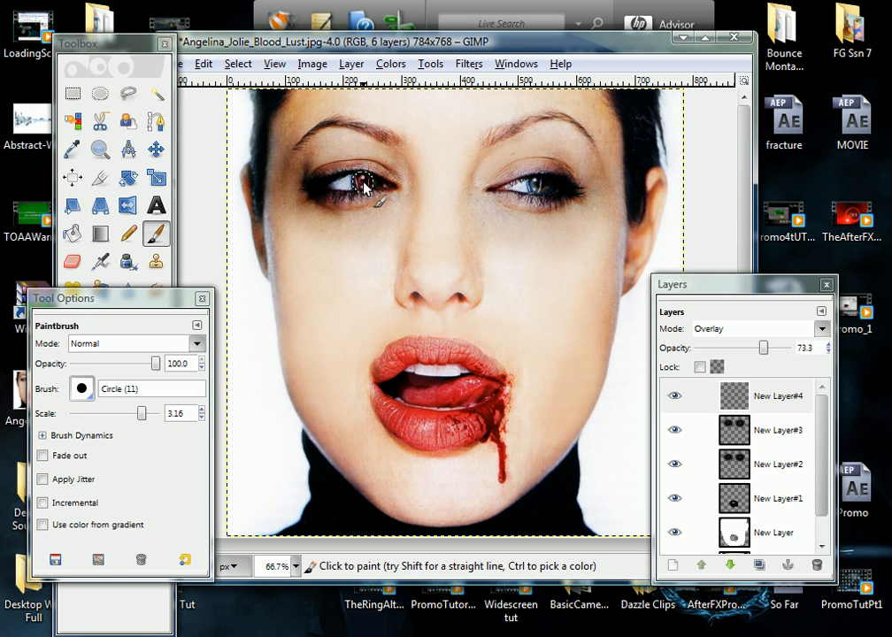
pyautogui.click(533, 188)
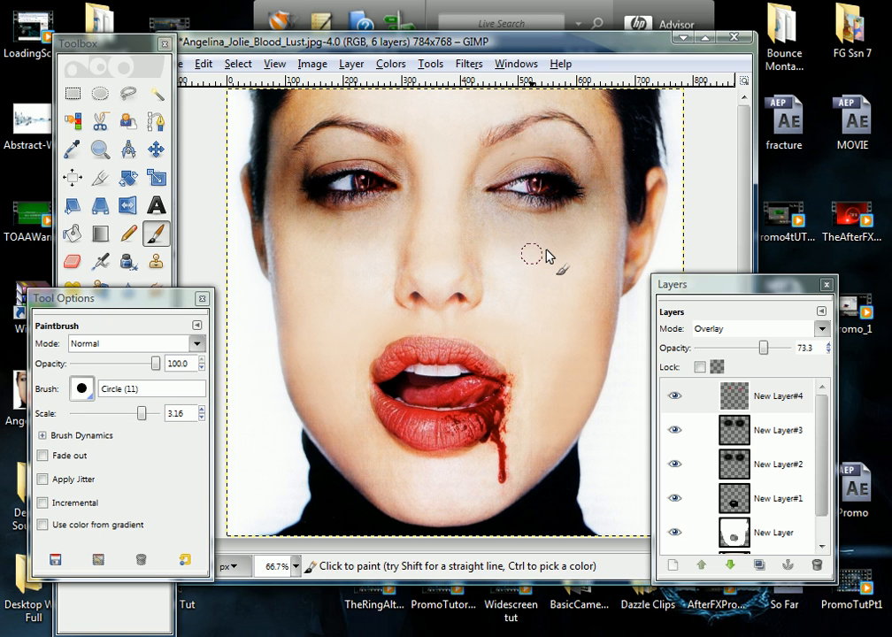
# Duplicate the red iris layer to intensify the eye color.
pyautogui.click(743, 405)
pyautogui.rightClick(746, 405)
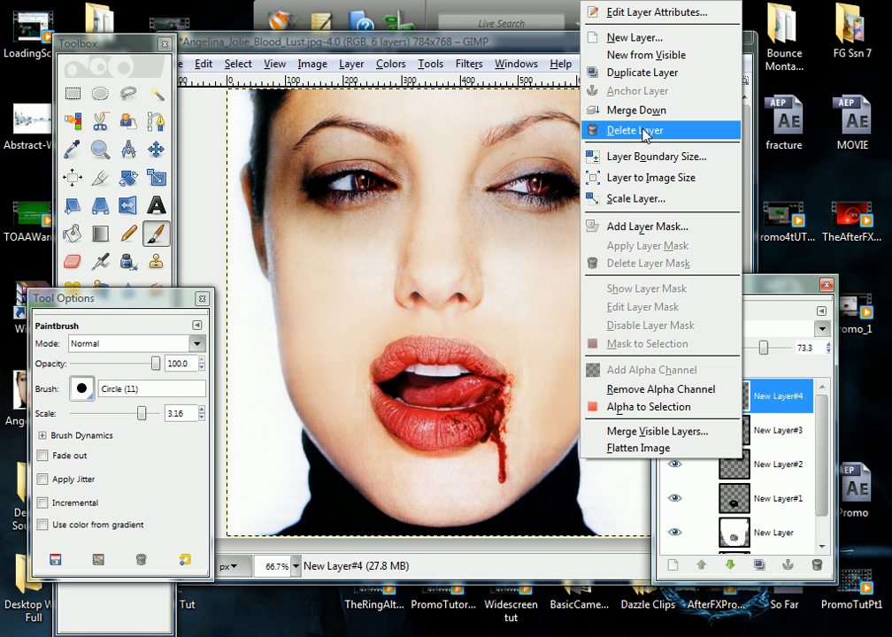
pyautogui.click(643, 73)
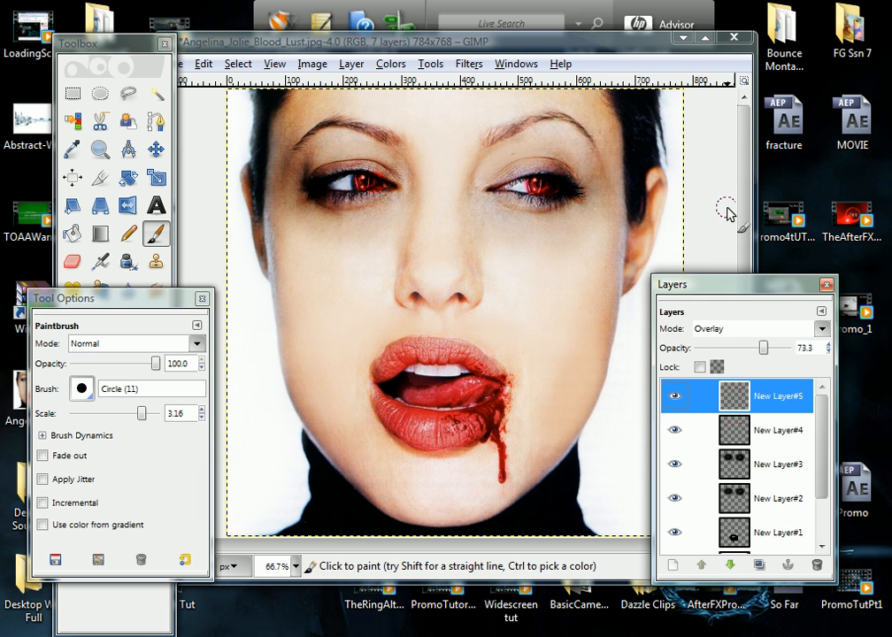
pyautogui.hotkey('ctrl', 'd')
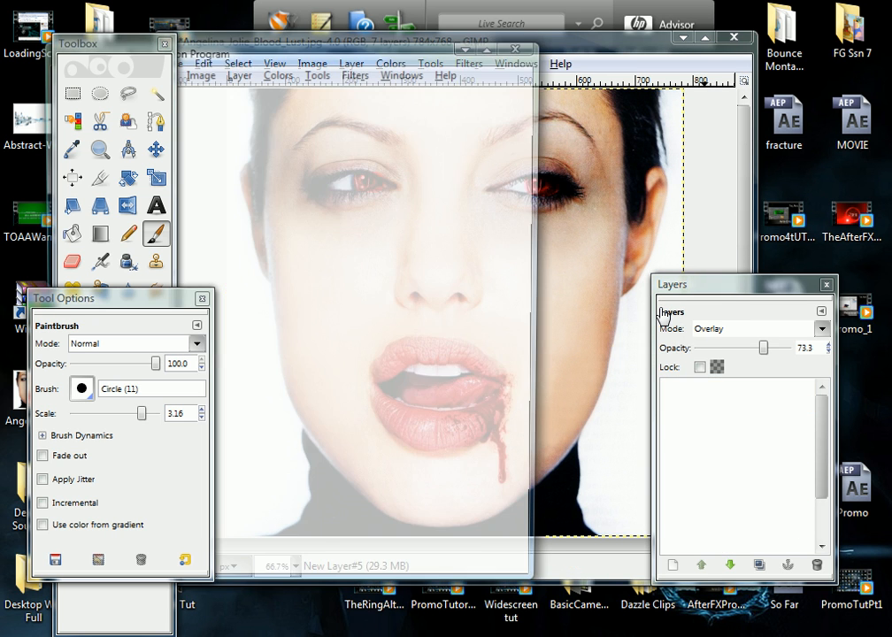
pyautogui.click(516, 50)
pyautogui.click(283, 408)
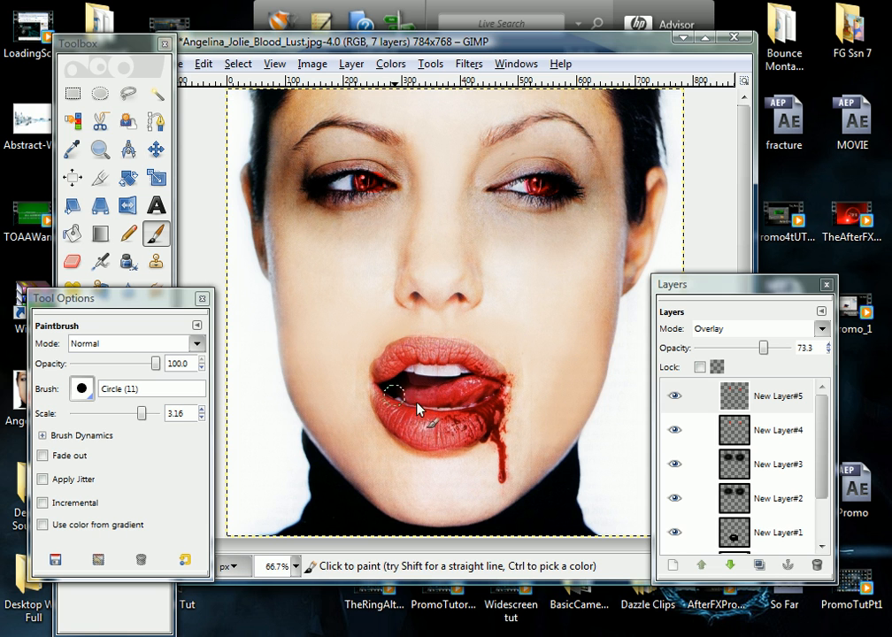
pyautogui.moveTo(816, 443); pyautogui.dragTo(783, 358)
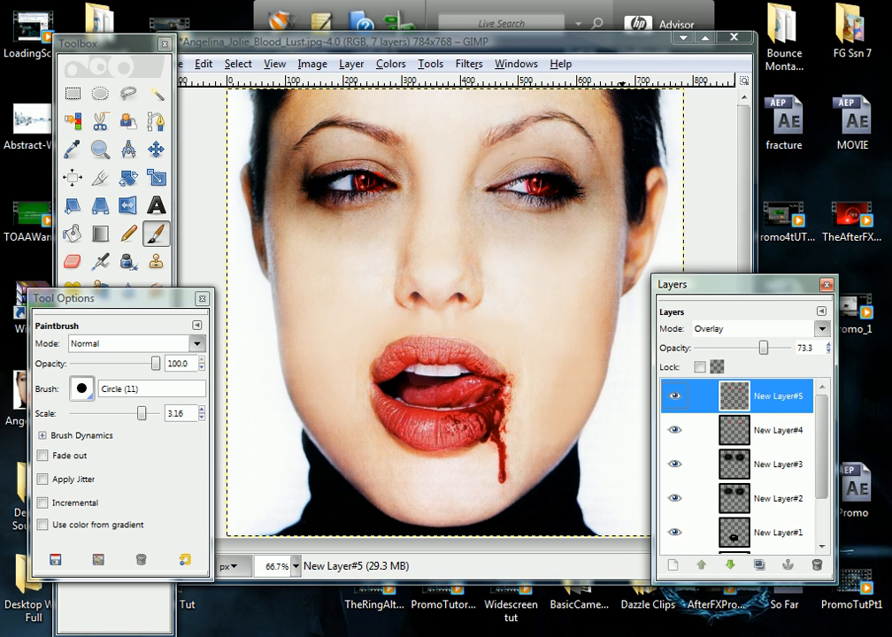
pyautogui.rightClick(758, 636)
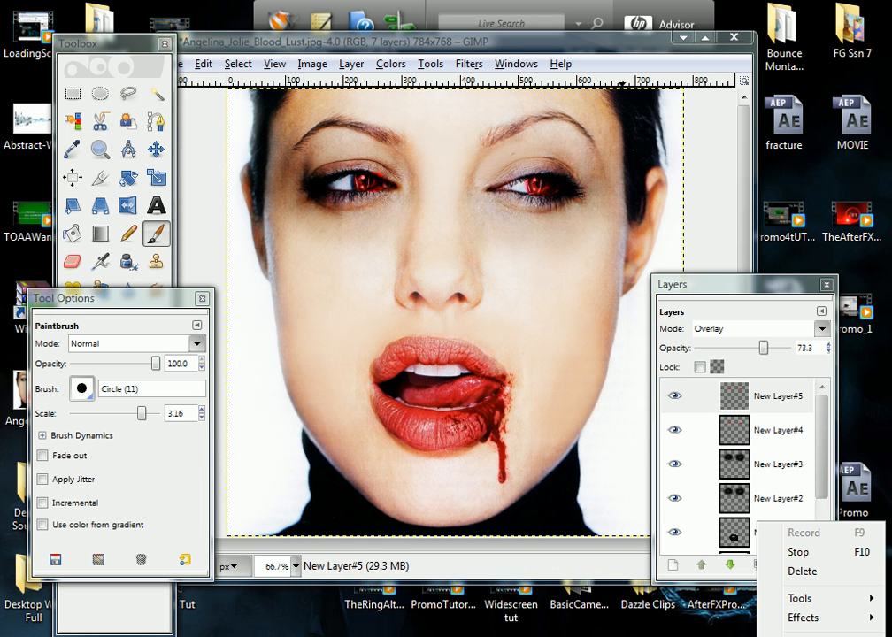